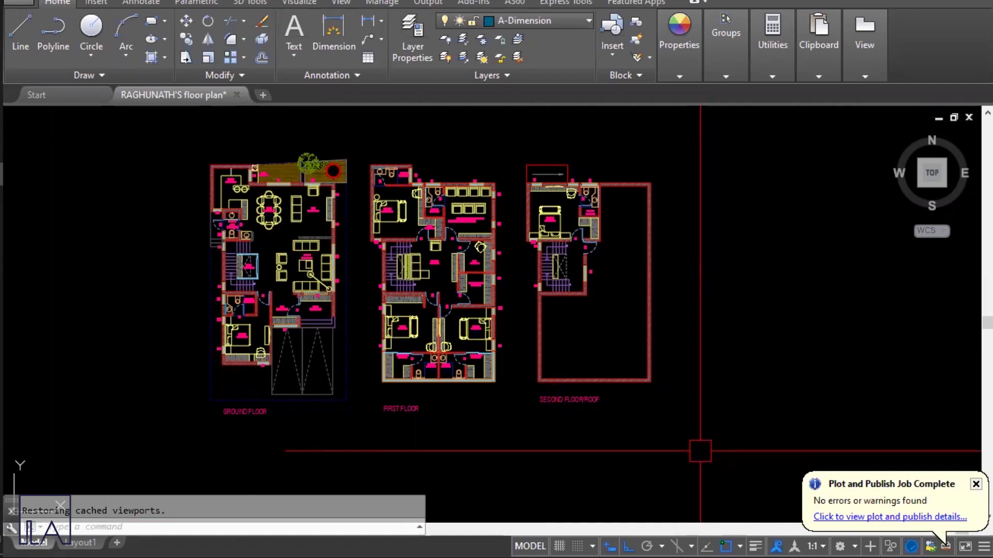
scroll(700, 451, up, 1)
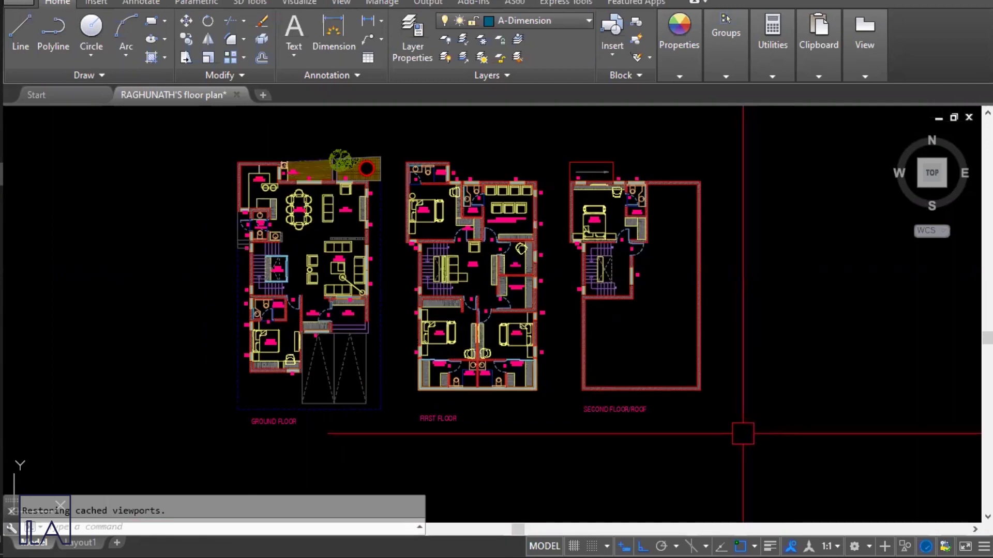
middle_drag(743, 434, 721, 434)
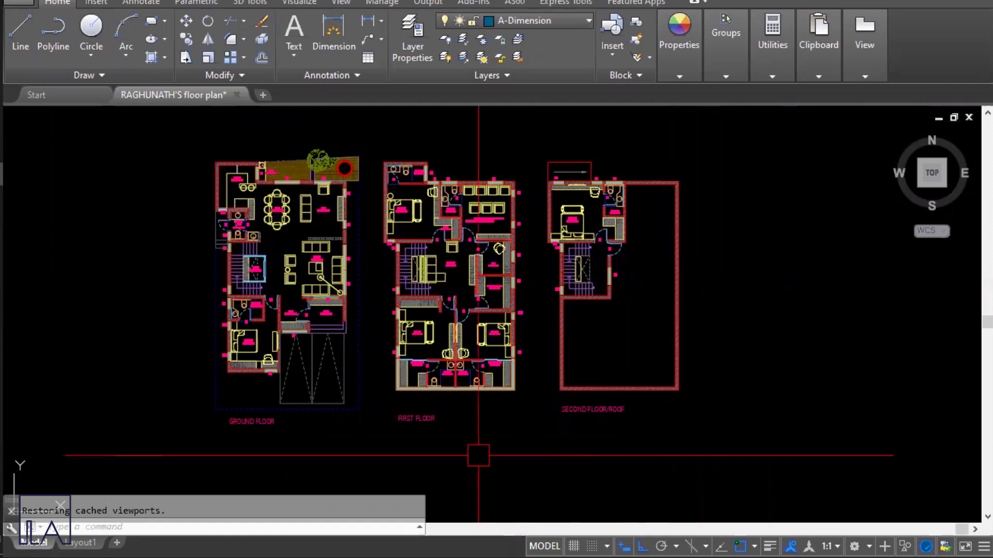
click(693, 434)
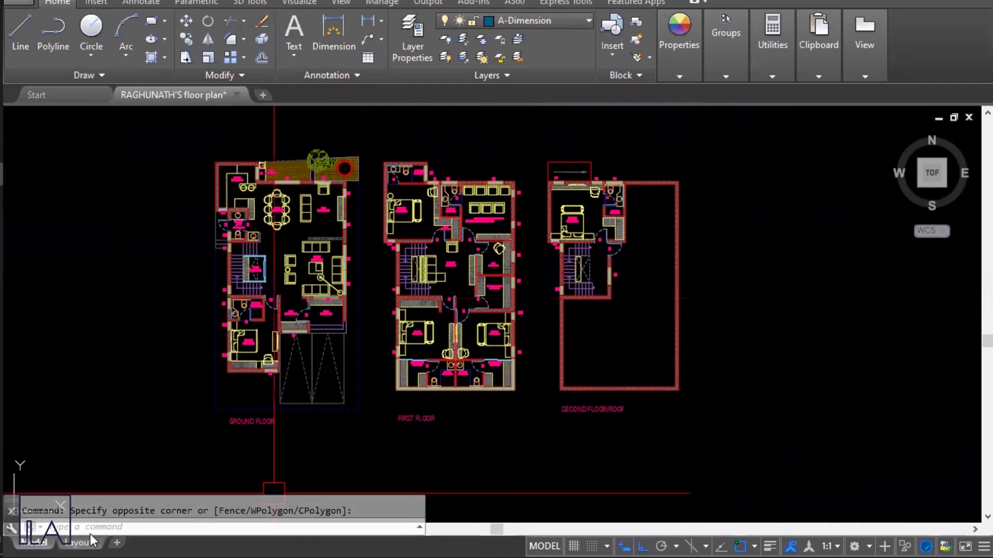
Step: Switch to Layout1 and delete the existing viewport from the sheet
mouse_move(87, 535)
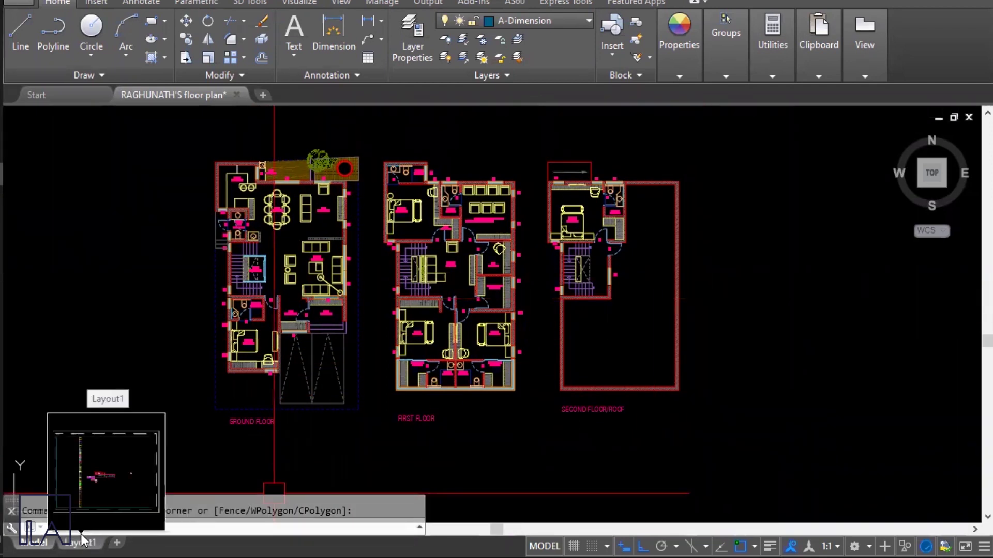
click(83, 540)
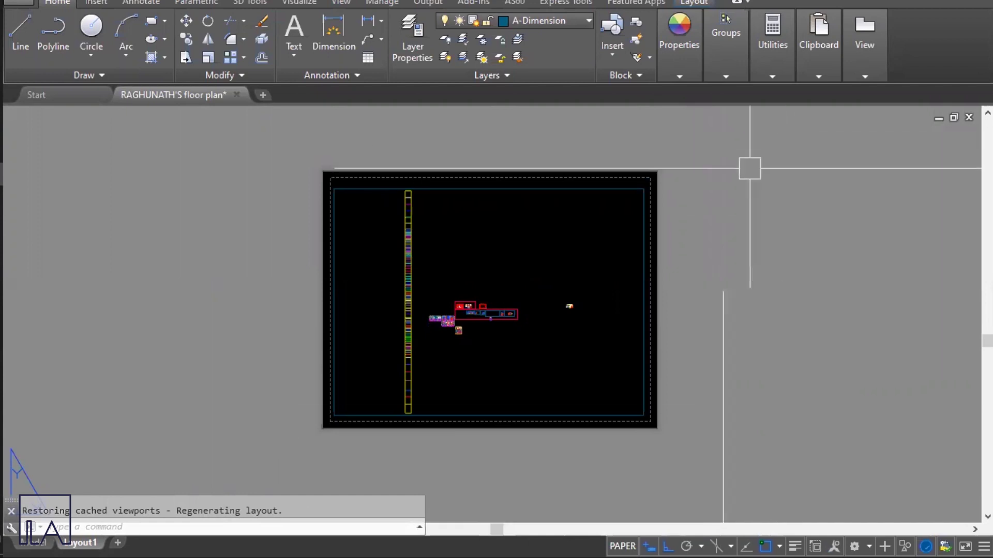
scroll(598, 182, up, 2)
click(625, 202)
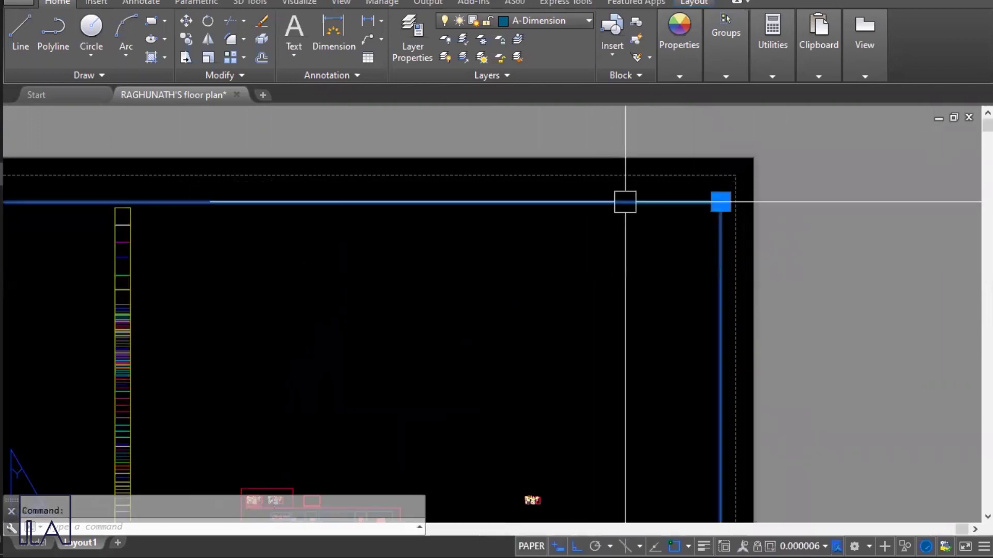
scroll(627, 216, down, 2)
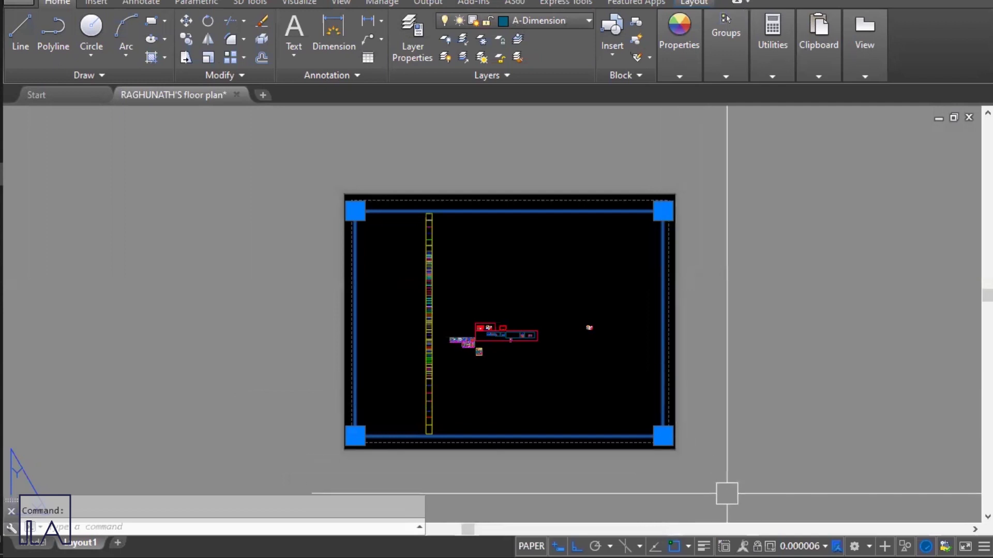
key(Delete)
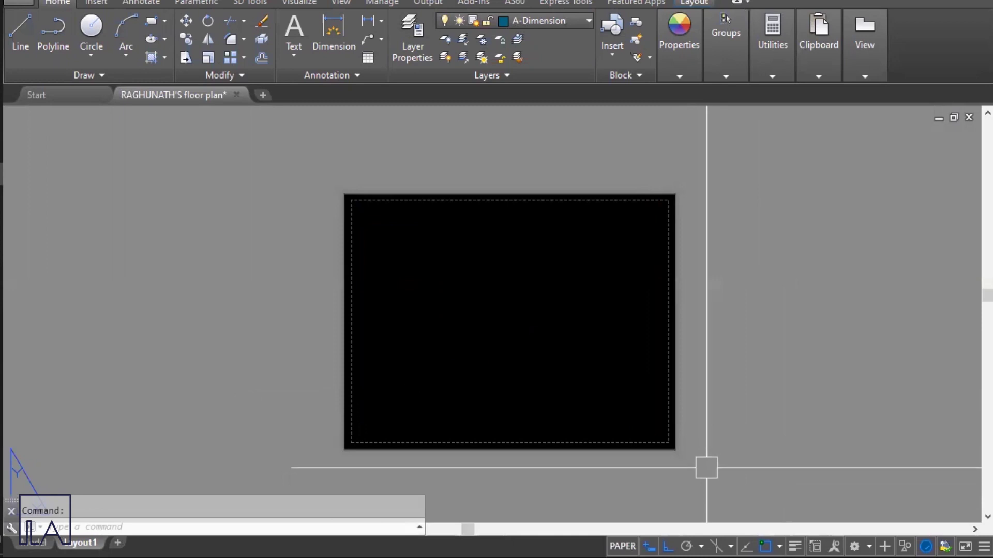
Step: Open Layout1's page setup for modification and set the plotter to DWG To PDF.pc3
text(PAGESETUP)
key(Return)
text(PAGES)
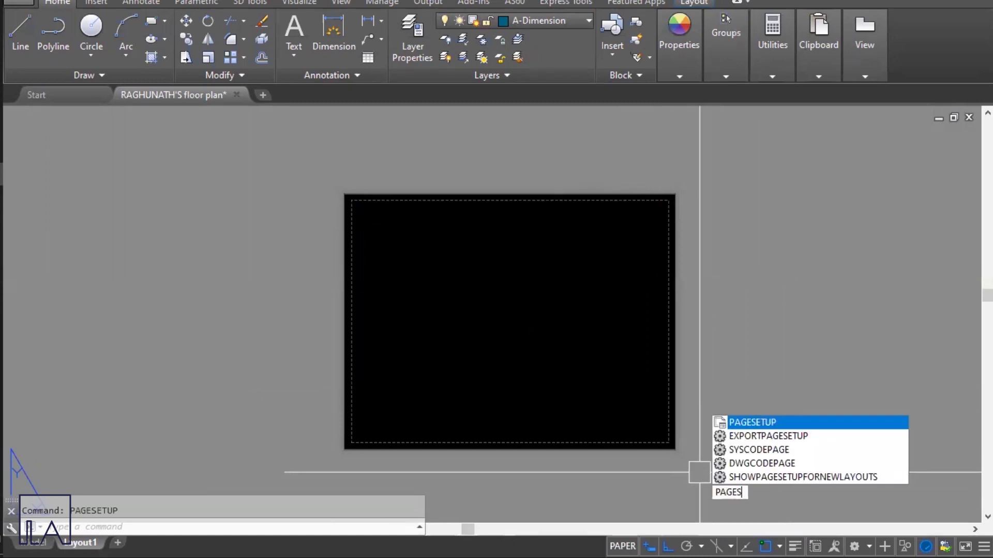
text(ETUP)
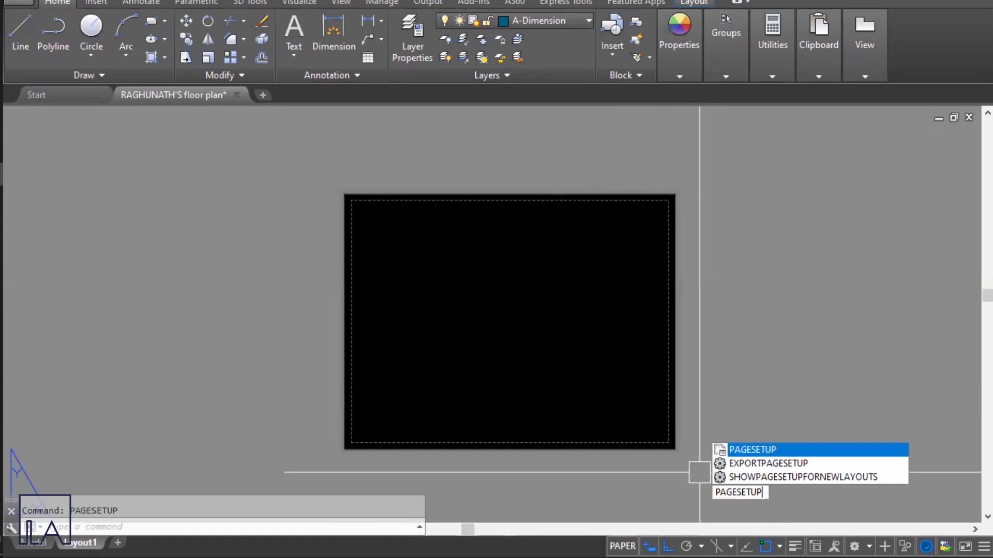
key(Return)
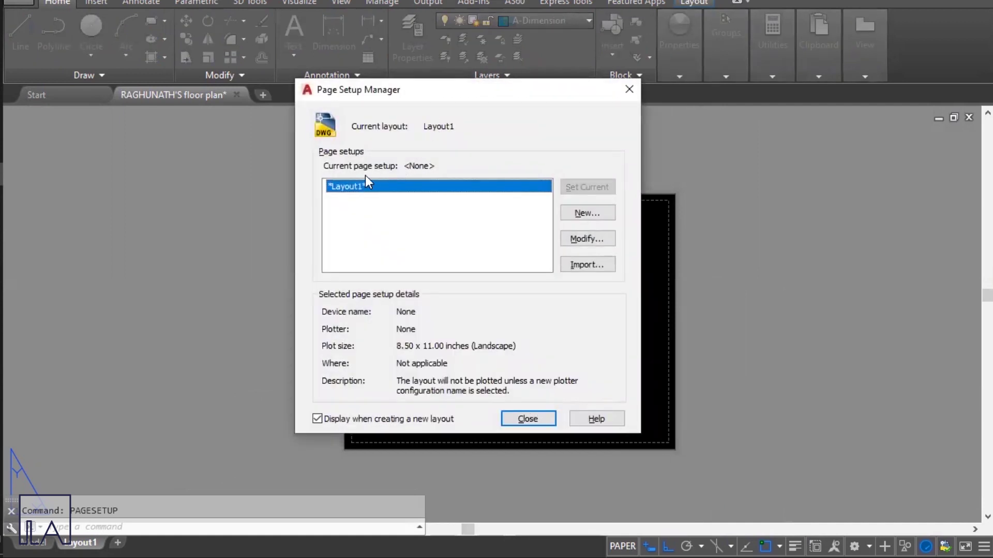
click(580, 239)
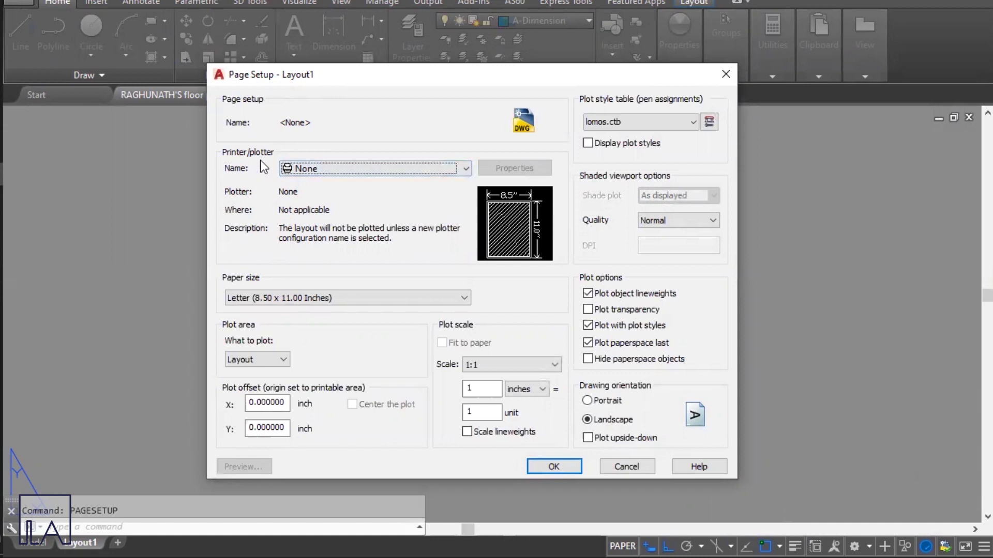
click(289, 169)
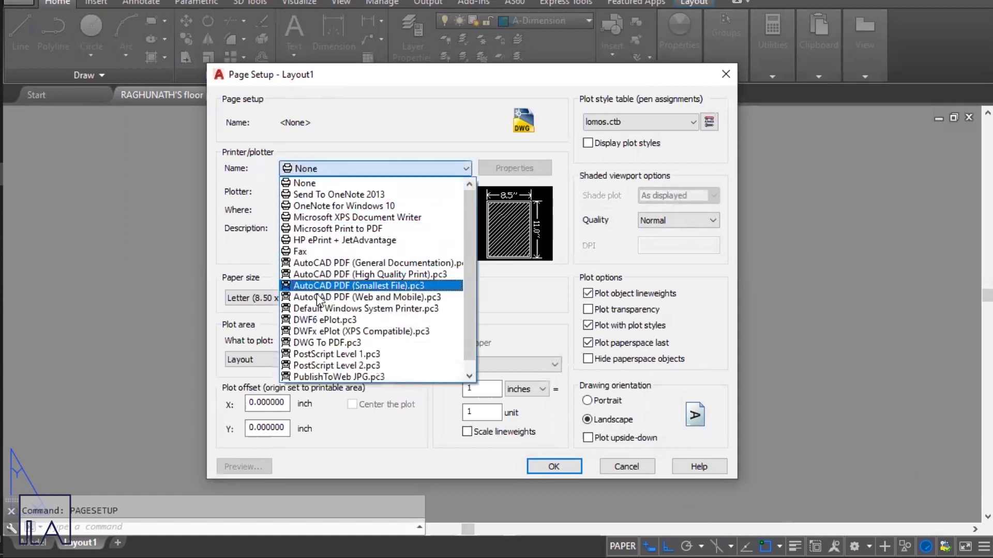
click(331, 342)
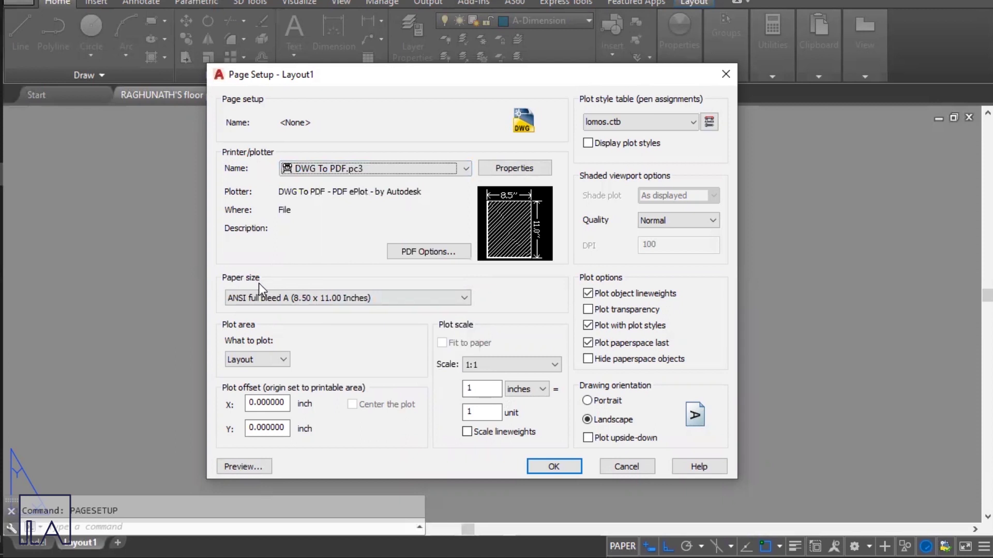
Step: Set the paper size to ISO full bleed A1 (841.00 x 594.00 MM) and apply the page setup
click(265, 298)
scroll(279, 238, up, 6)
scroll(279, 238, up, 9)
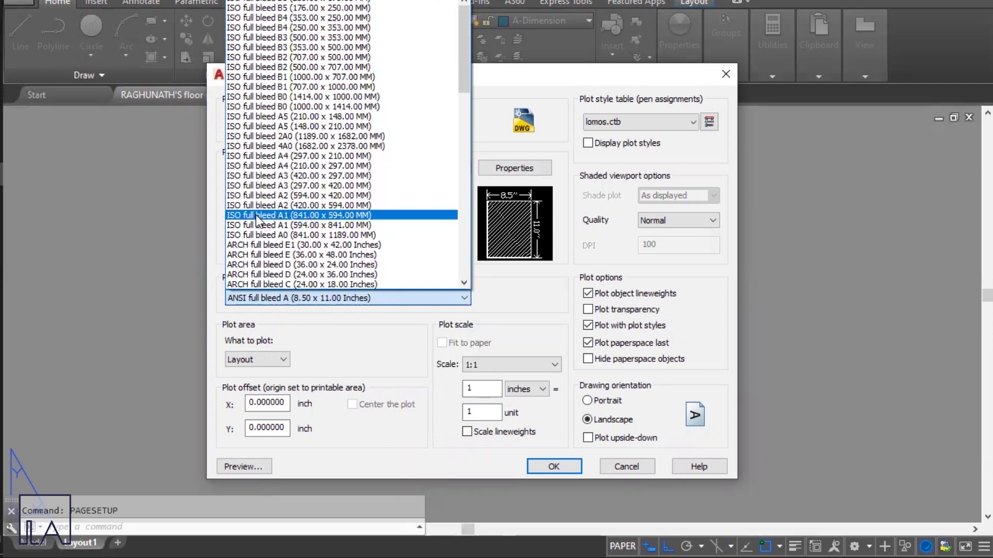
click(323, 216)
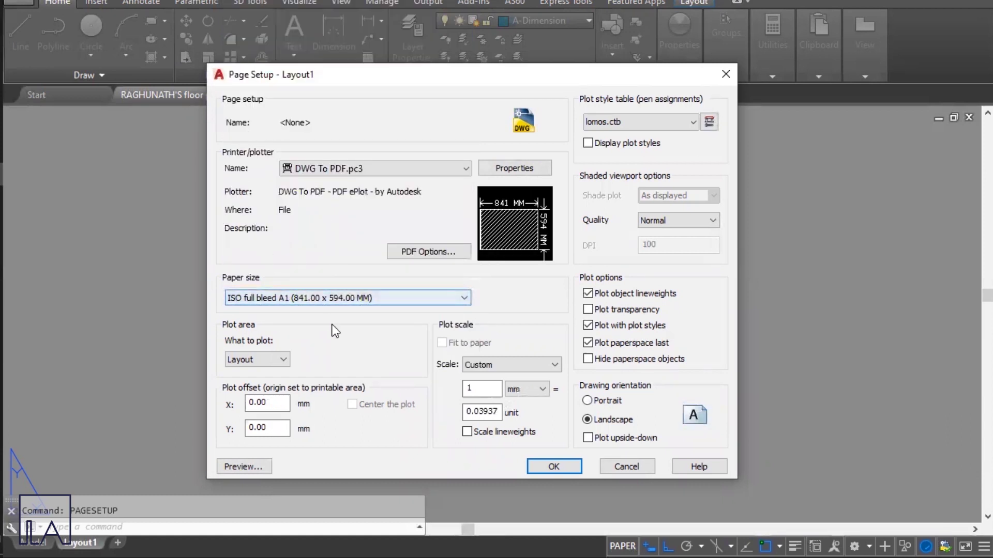
click(552, 465)
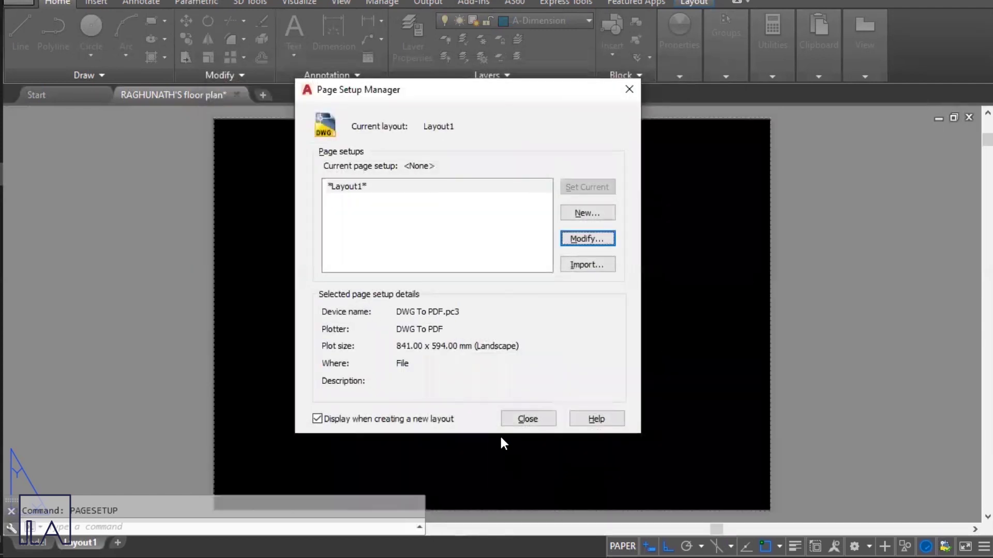
click(528, 417)
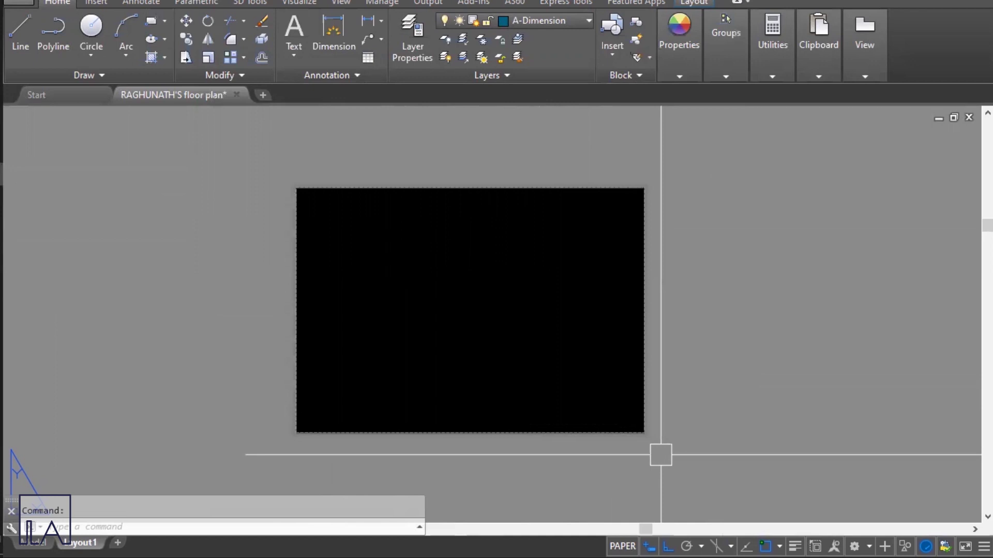
key(Escape)
Step: Draw the sheet border's bottom line about 33 units long and right line about 23 units high, just inside the paper edge
scroll(672, 457, down, 1)
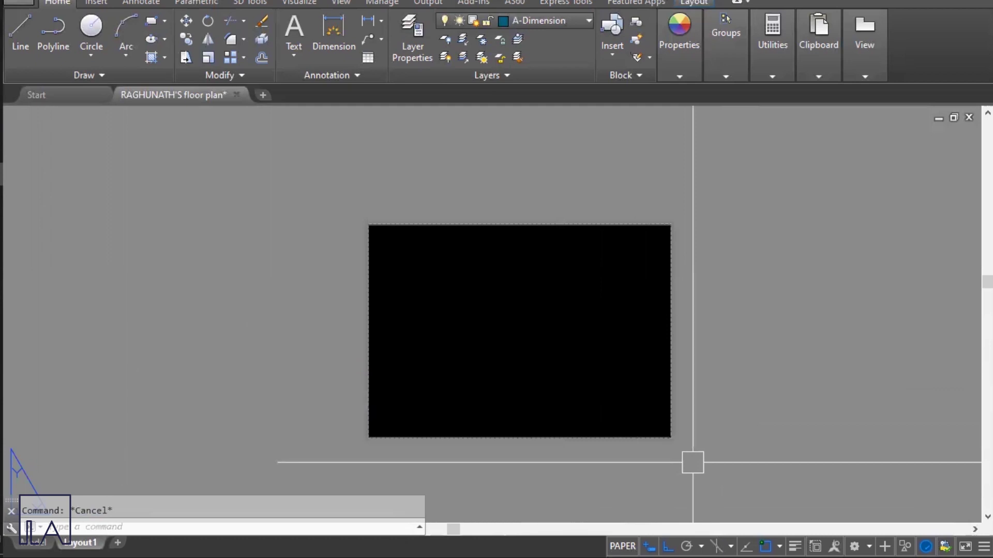
text(l)
key(Return)
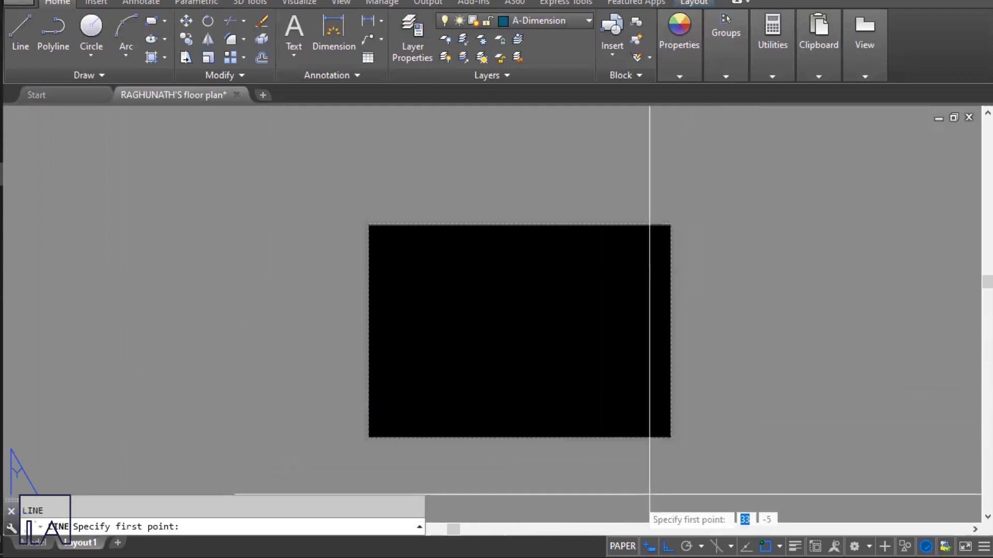
scroll(409, 456, up, 5)
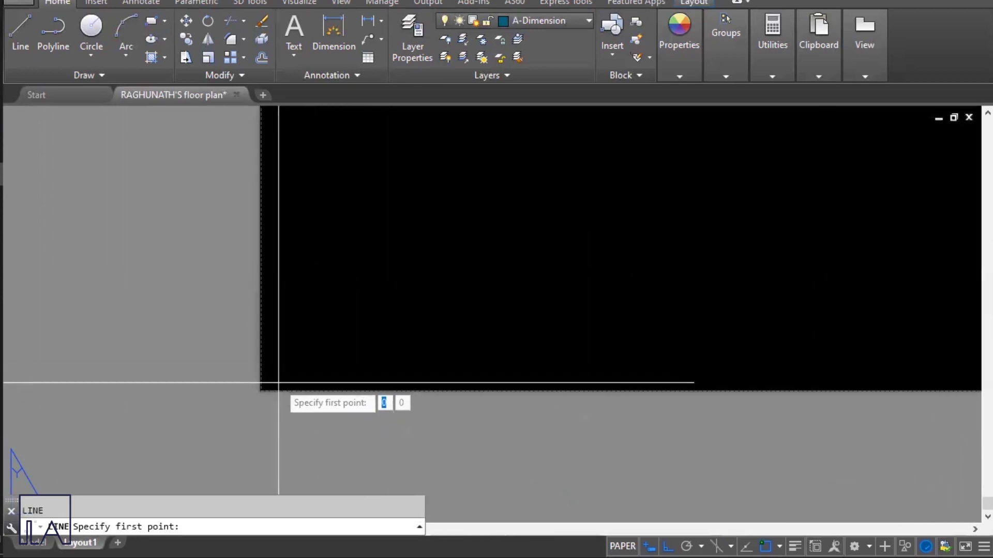
click(264, 387)
scroll(352, 387, down, 2)
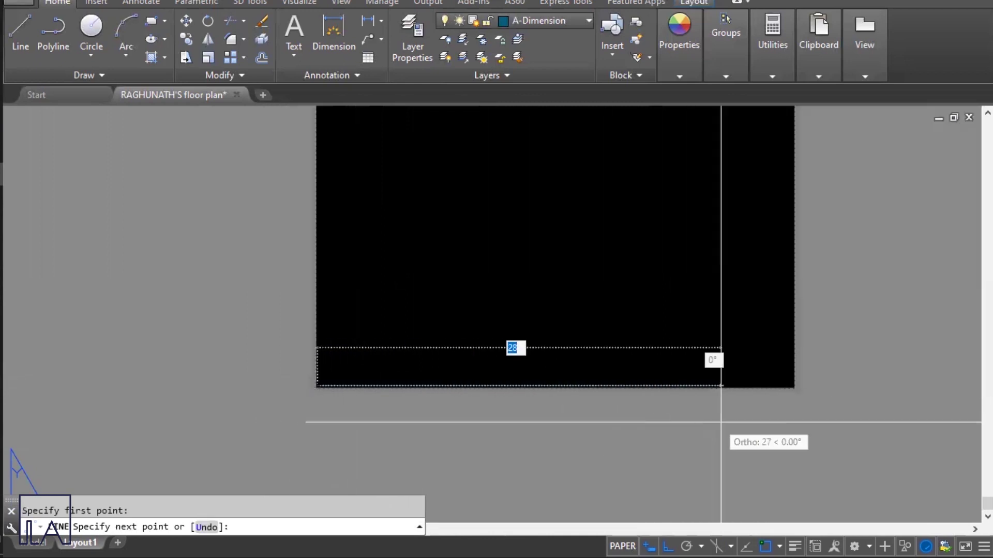
scroll(751, 372, up, 2)
click(899, 431)
scroll(896, 406, down, 4)
scroll(904, 252, up, 4)
scroll(904, 251, up, 2)
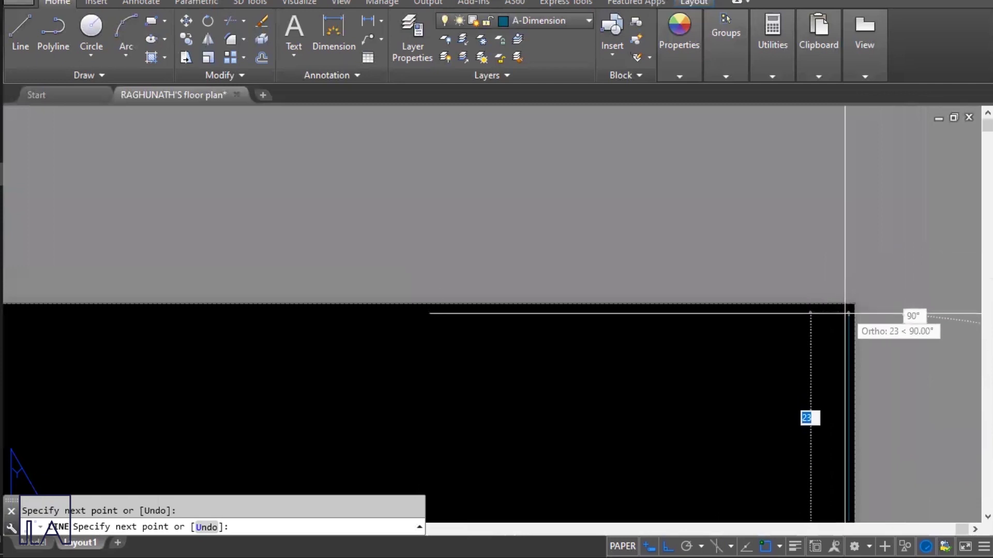
click(848, 309)
Step: Complete the sheet border with a top line about 33 units long and a left line back to the starting corner
scroll(931, 290, down, 3)
scroll(479, 299, up, 2)
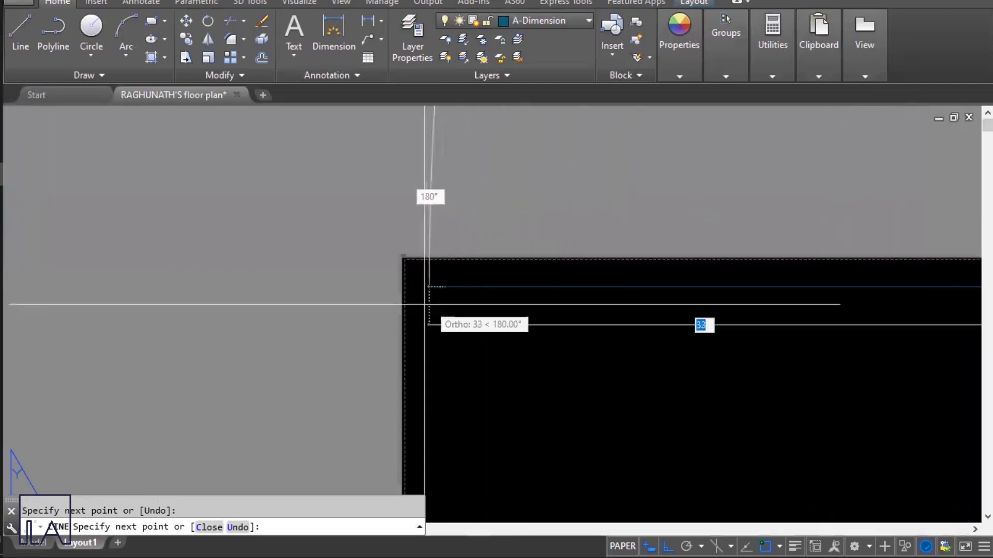
click(444, 241)
scroll(463, 297, down, 3)
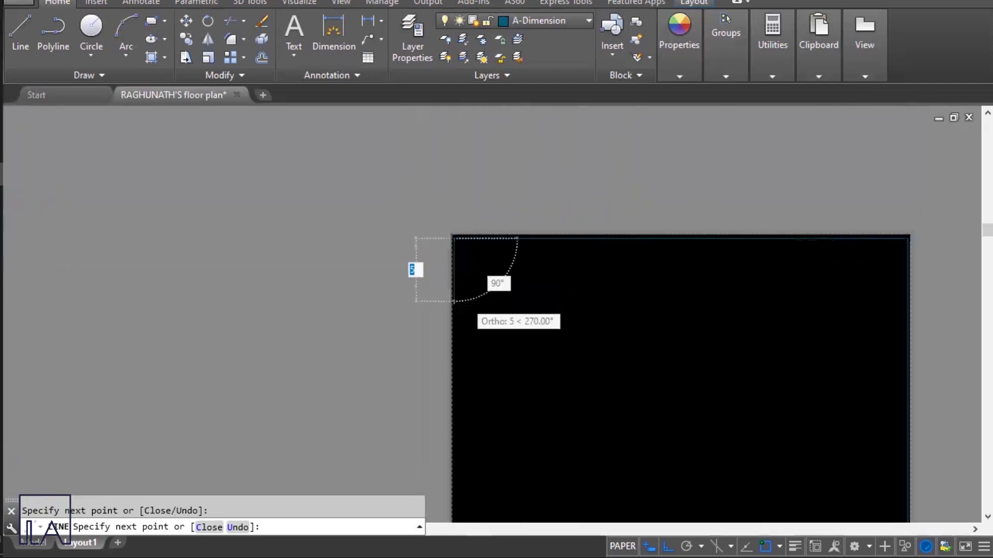
scroll(447, 478, up, 4)
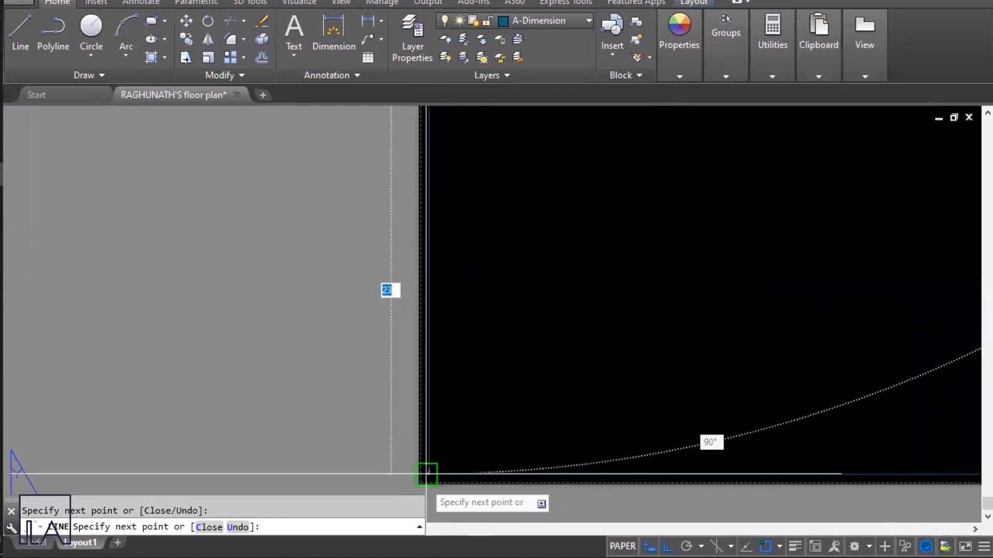
click(428, 473)
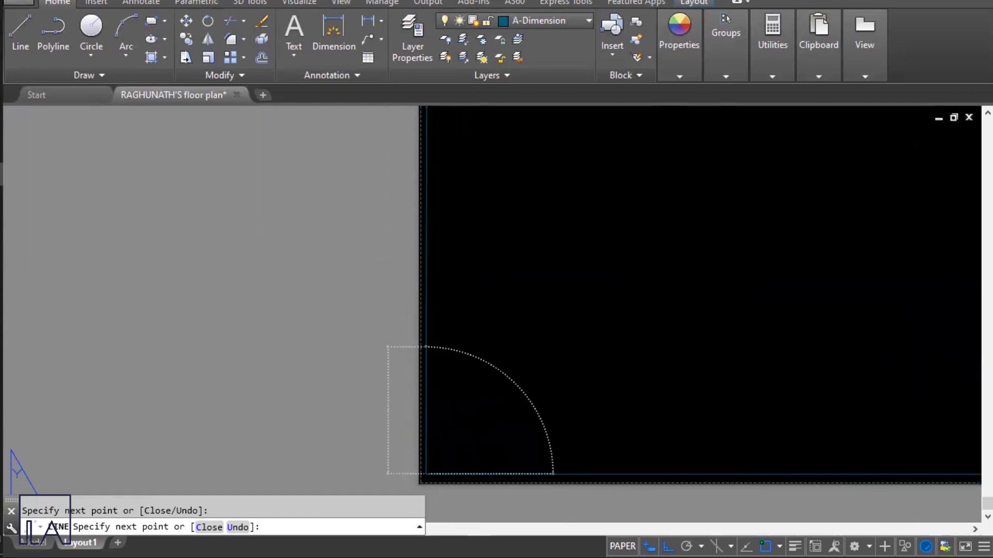
key(Return)
scroll(543, 325, down, 4)
scroll(422, 381, down, 2)
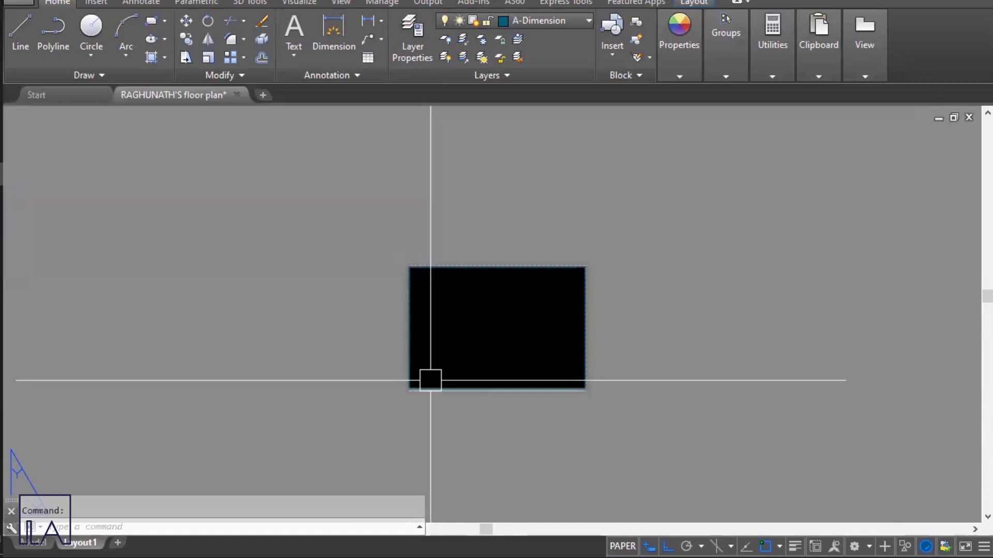
Step: Offset the bottom border line 3 units upward into the sheet
scroll(445, 372, up, 6)
text(o)
key(Return)
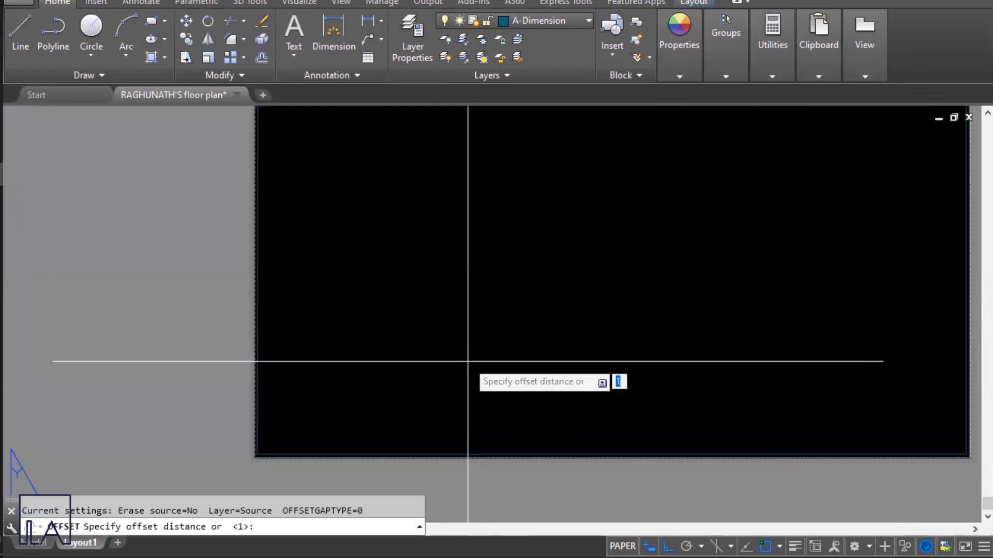
key(Return)
scroll(314, 459, down, 2)
key(Escape)
key(Return)
text(3)
key(Return)
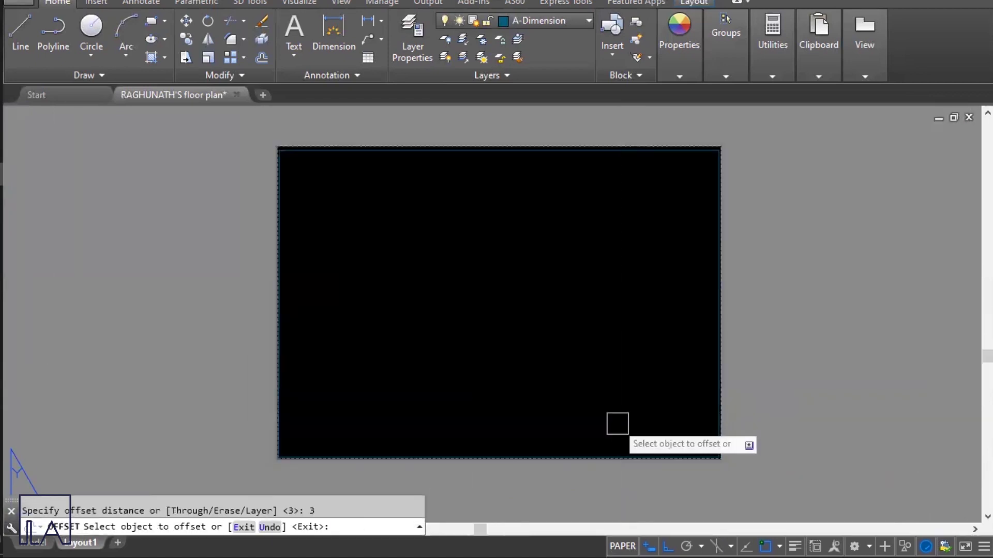
scroll(616, 423, up, 4)
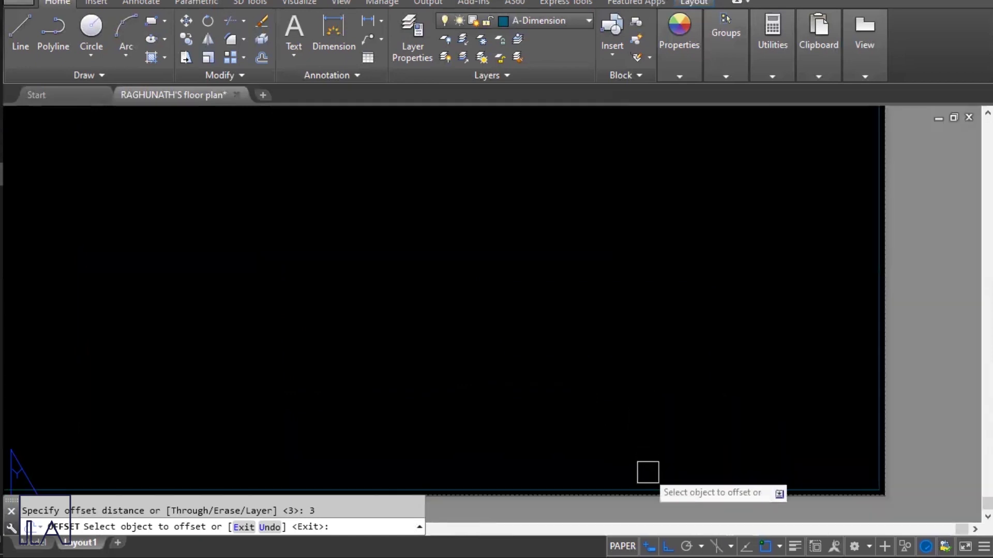
click(647, 486)
scroll(643, 434, down, 3)
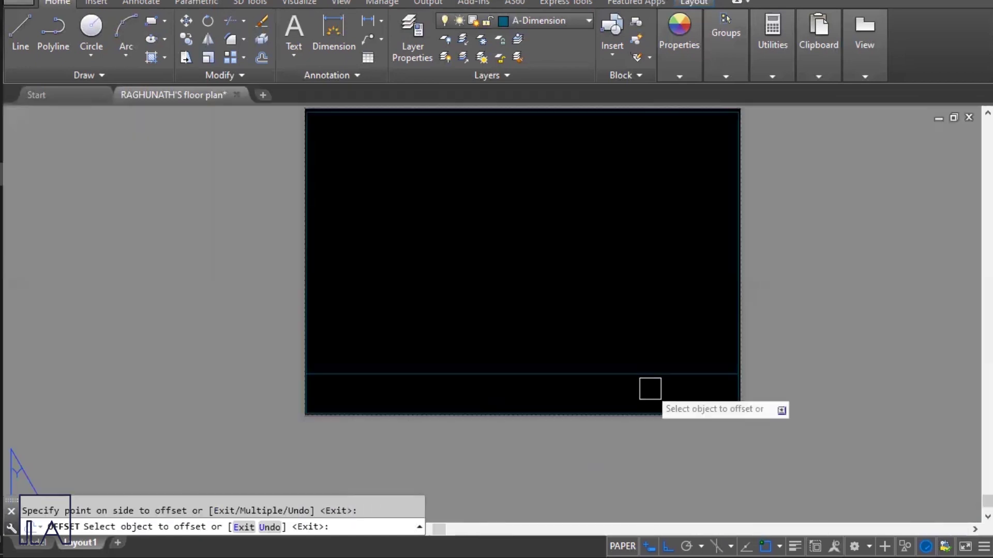
click(603, 385)
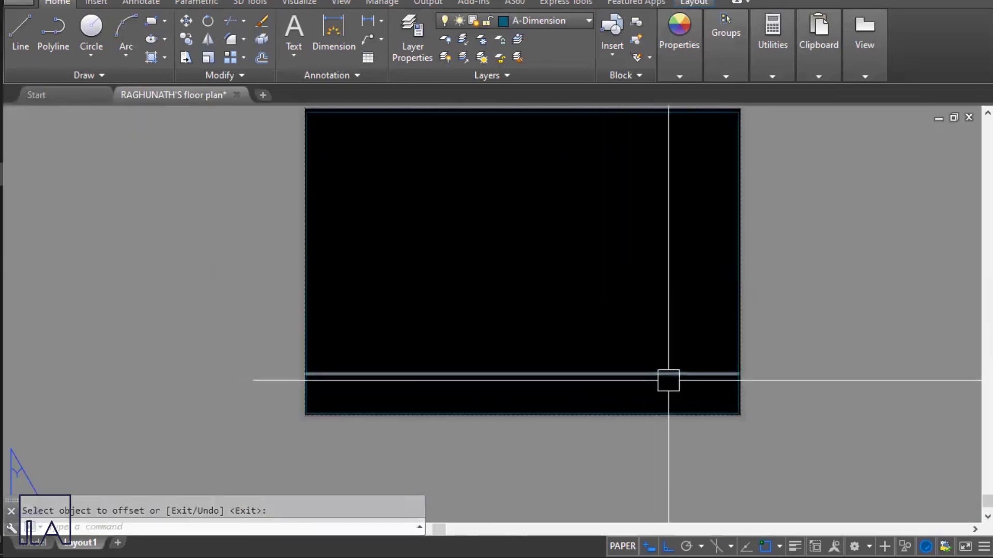
scroll(650, 384, up, 2)
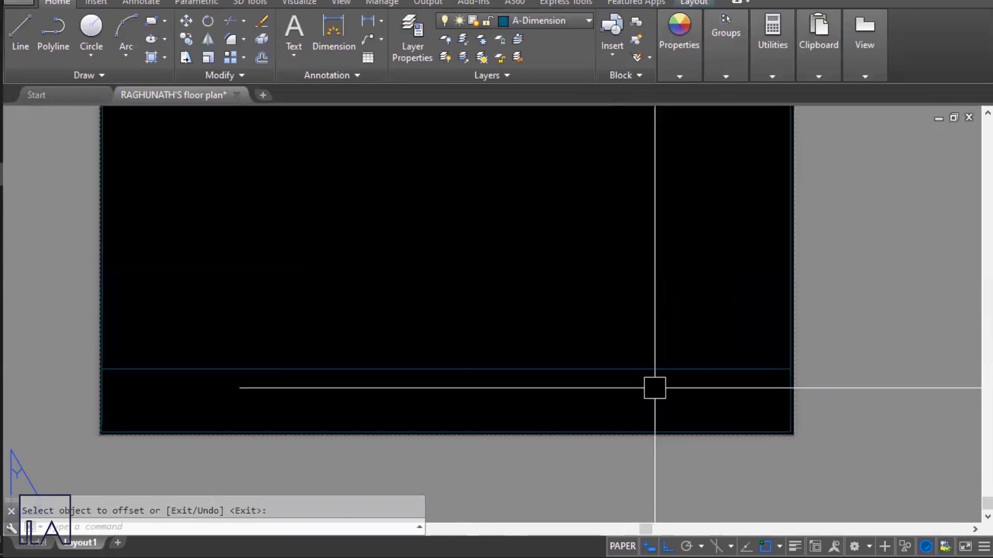
key(Return)
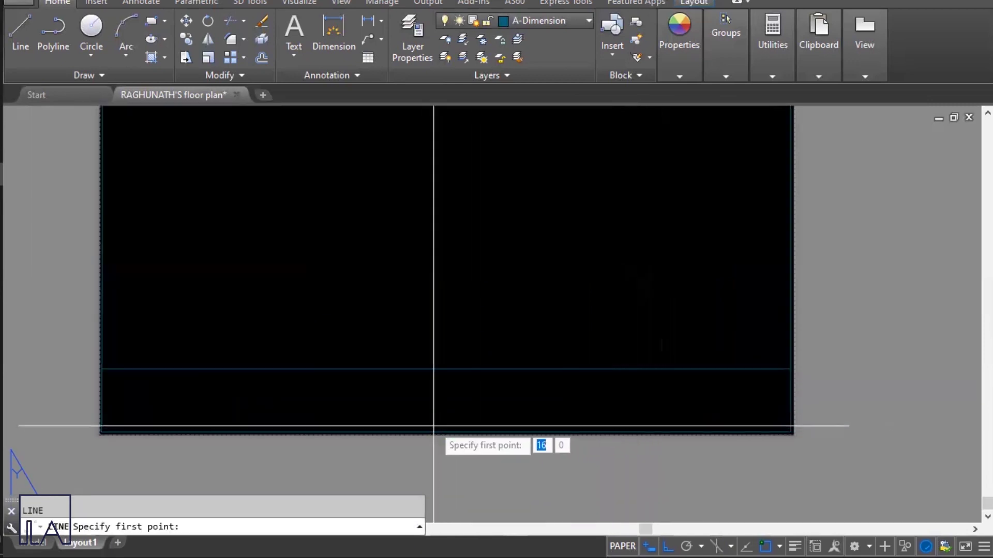
click(467, 369)
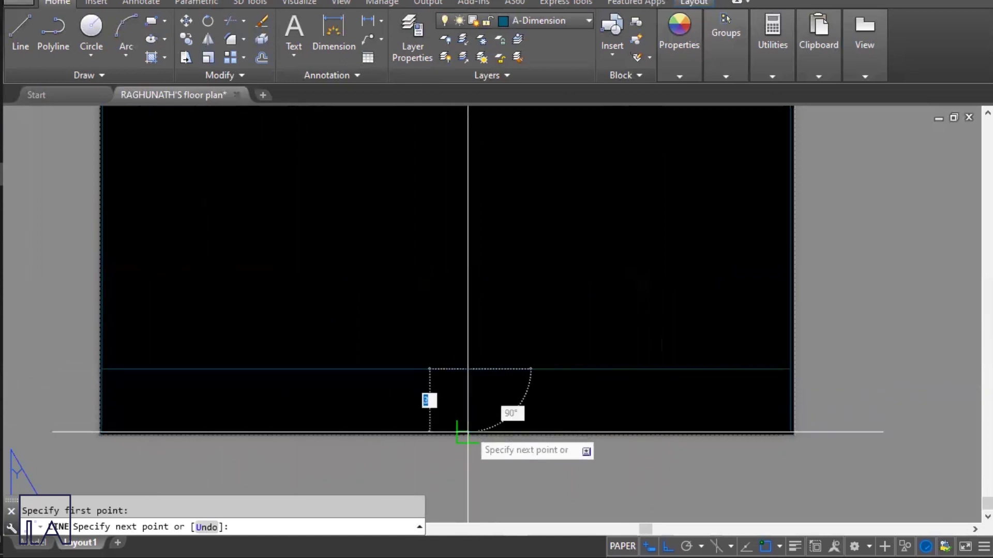
key(Escape)
Step: Draw two vertical divider lines across the full height of the bottom strip, one at its middle and one about two-thirds along from the left
key(Return)
click(445, 369)
click(445, 431)
key(Escape)
key(Return)
click(589, 369)
click(588, 431)
key(Escape)
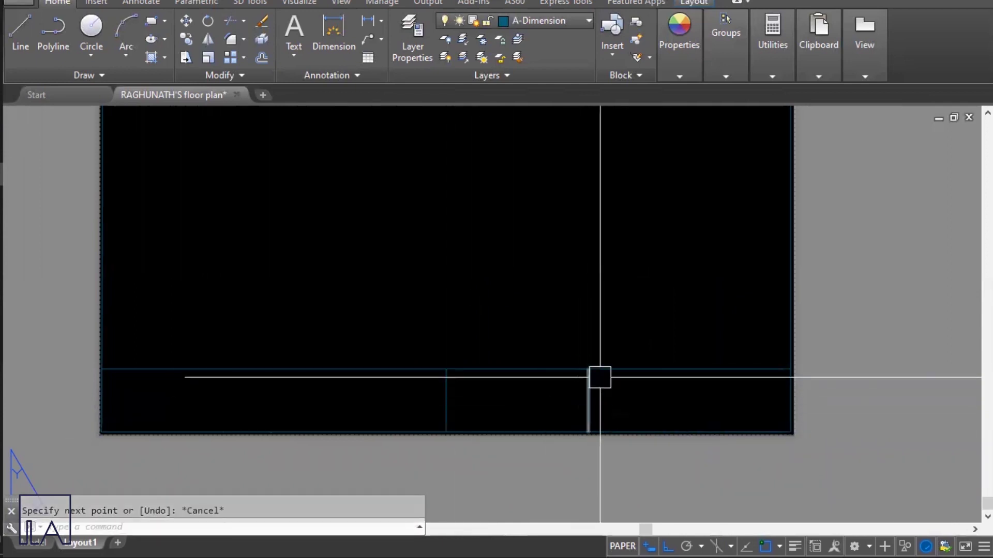
Step: Draw a third vertical divider across the bottom strip, a short distance to the right of the second divider
key(Return)
click(646, 369)
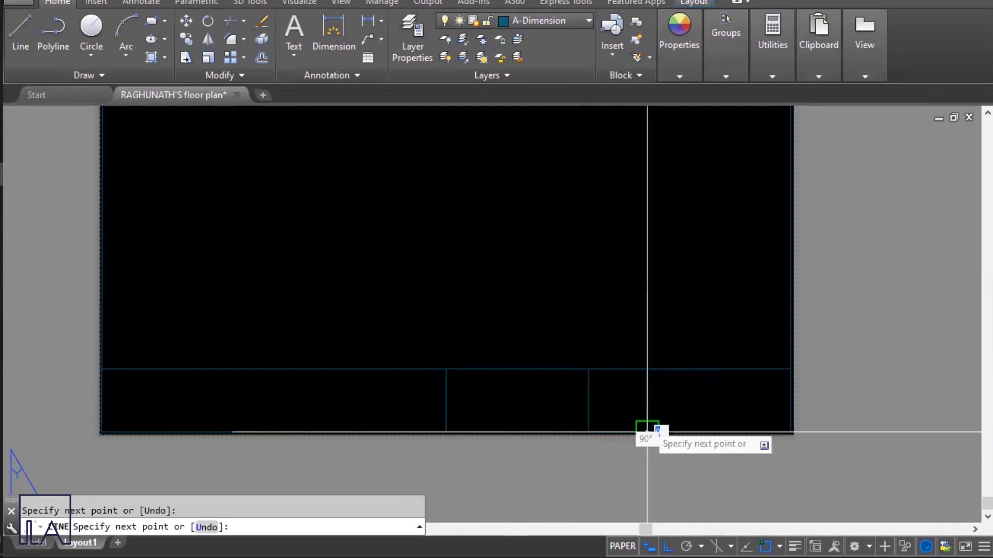
click(647, 430)
key(Escape)
scroll(649, 417, down, 2)
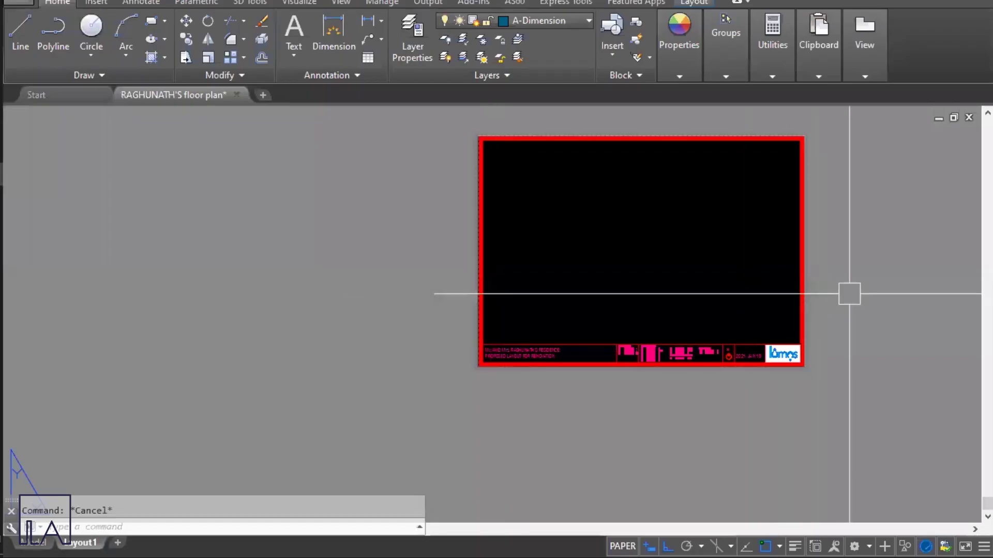
middle_drag(849, 294, 715, 386)
click(683, 479)
middle_drag(682, 479, 672, 454)
scroll(671, 454, up, 2)
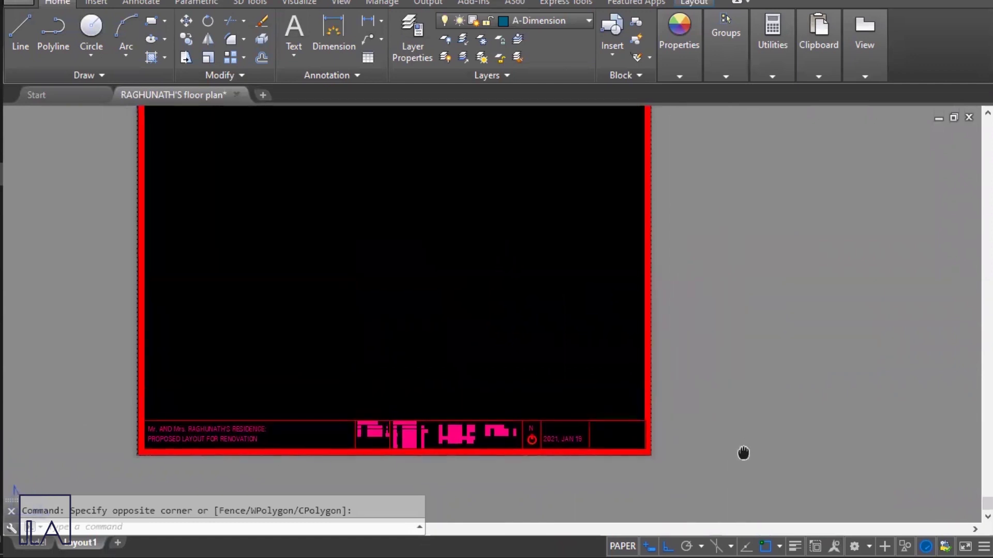
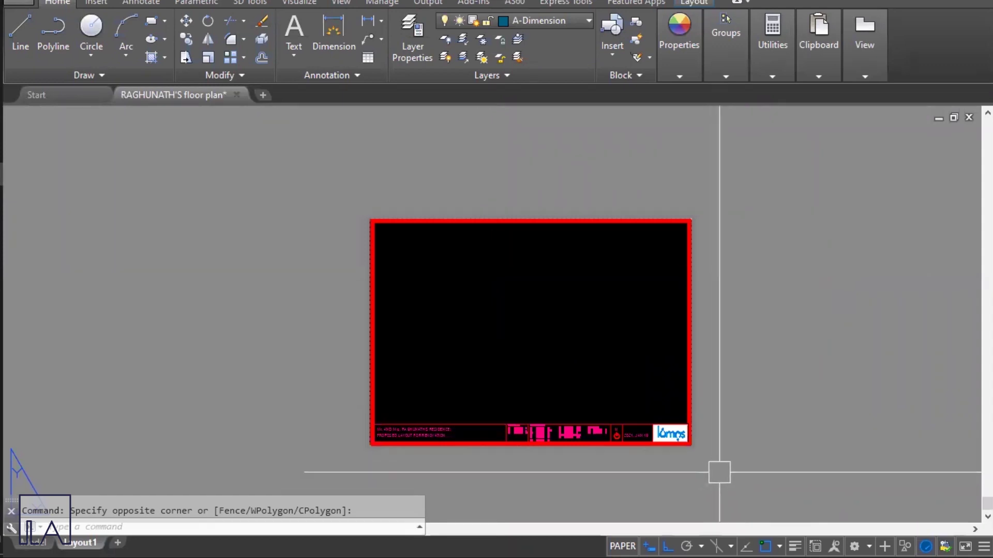
Step: Create a Single viewport spanning the whole area inside the sheet border above the title strip
text(VIEWPORTS)
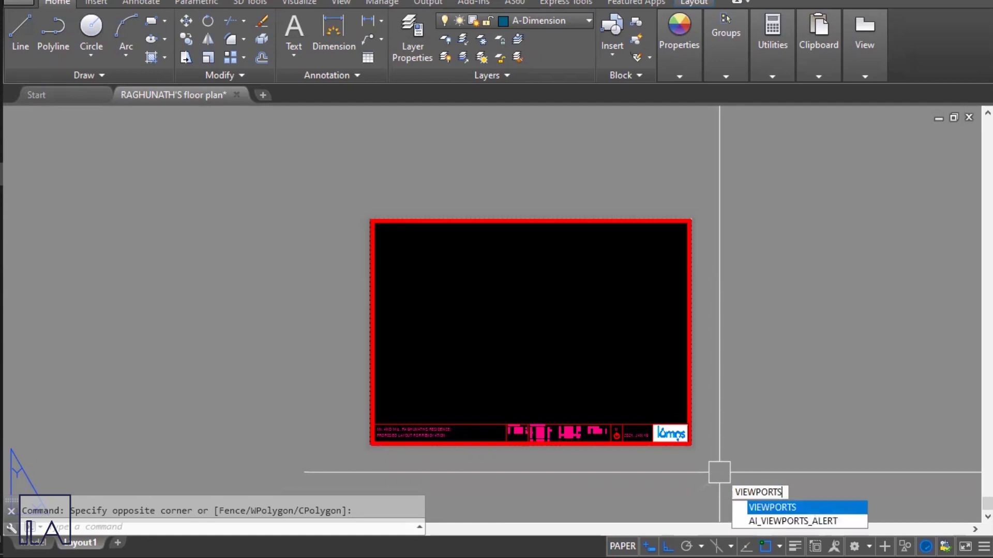
key(Return)
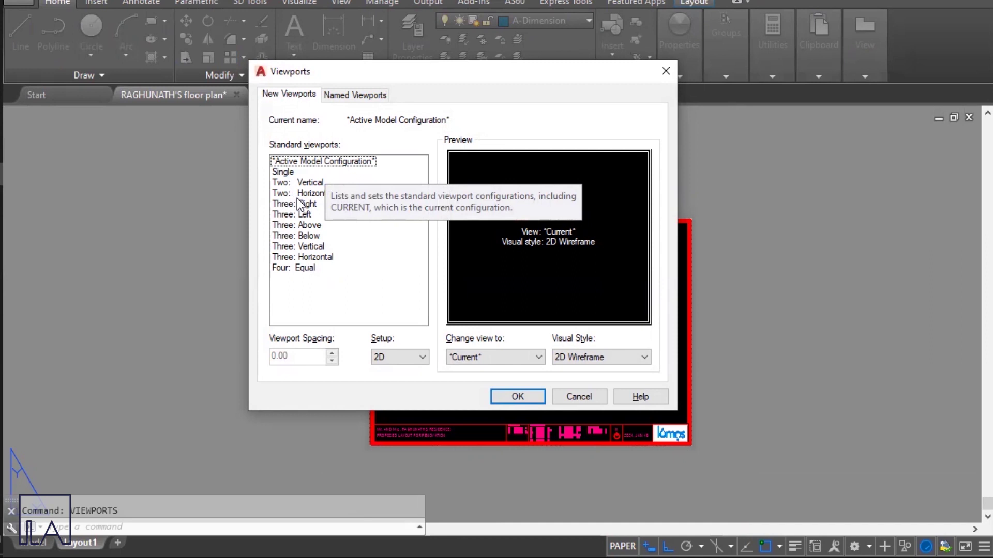
click(284, 174)
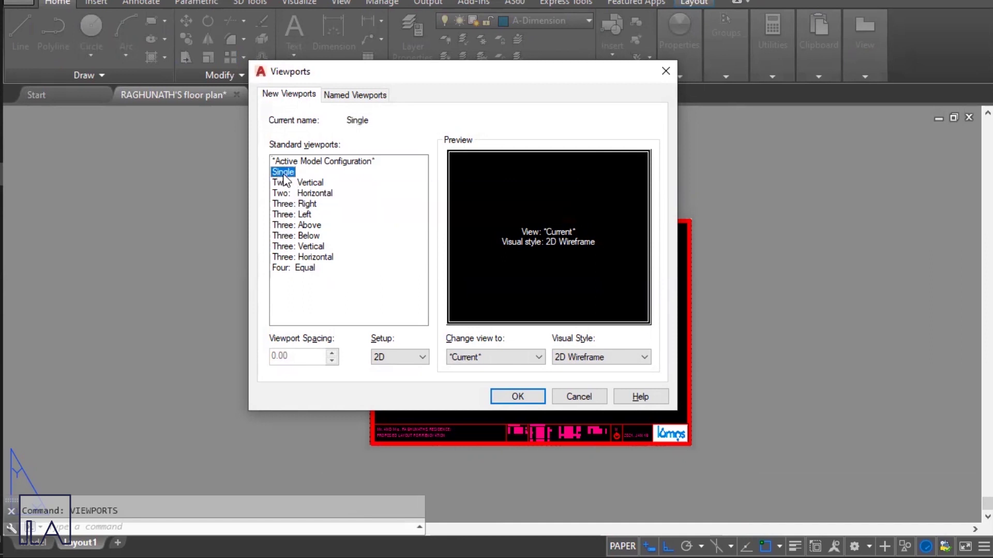
click(512, 396)
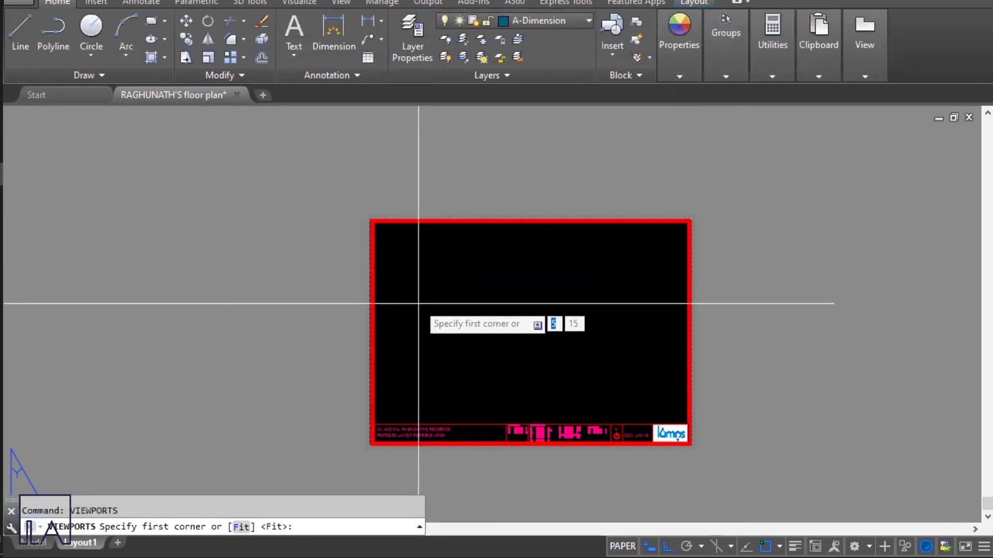
click(418, 303)
scroll(486, 186, up, 5)
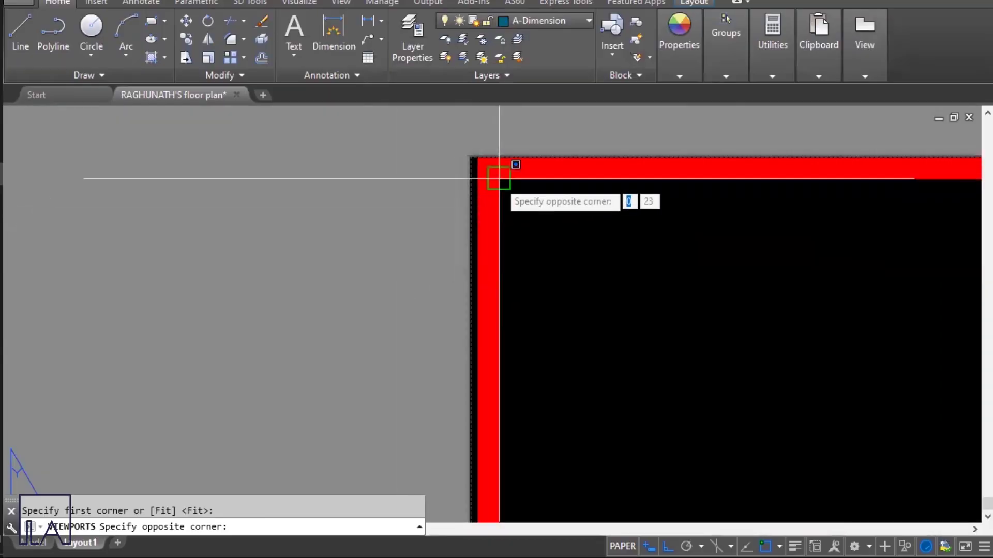
scroll(499, 178, down, 5)
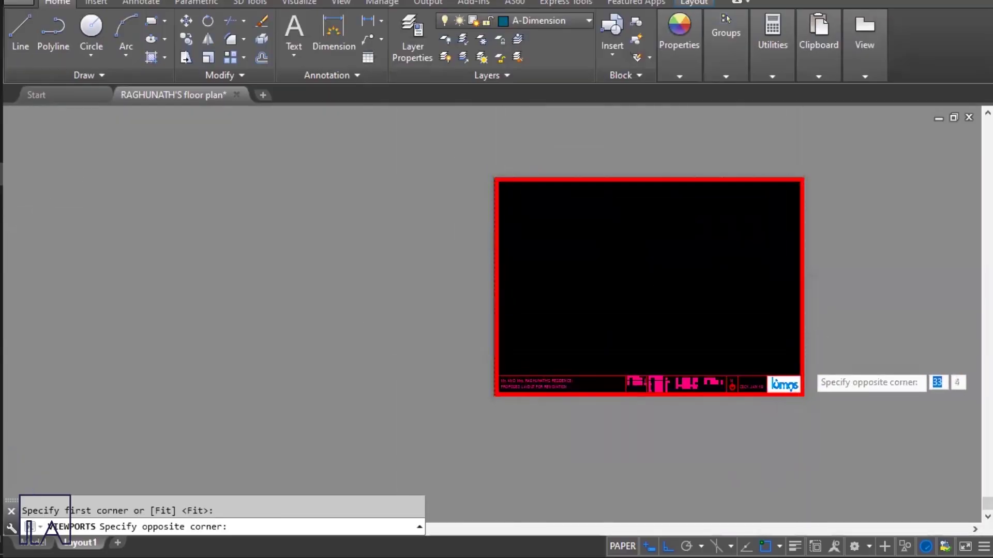
scroll(804, 373, up, 5)
click(772, 402)
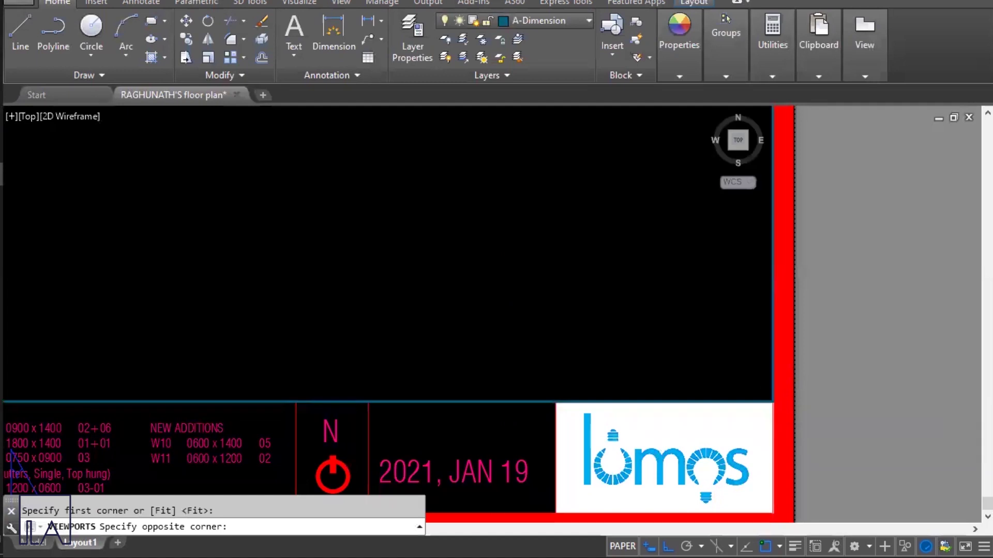
Step: Activate the viewport's model space and frame the three furnished floor plans in the middle of it
scroll(705, 398, down, 6)
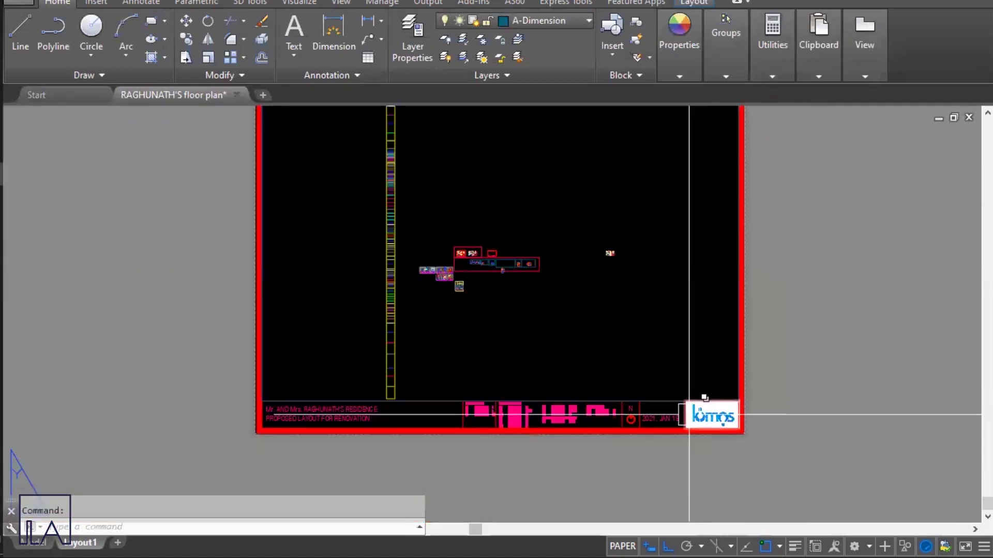
scroll(704, 398, down, 2)
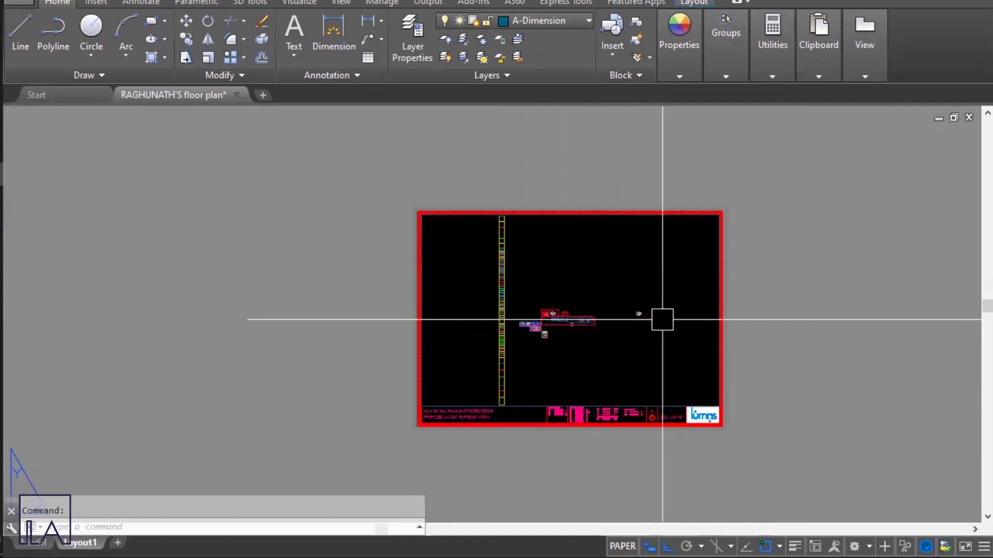
scroll(661, 321, up, 2)
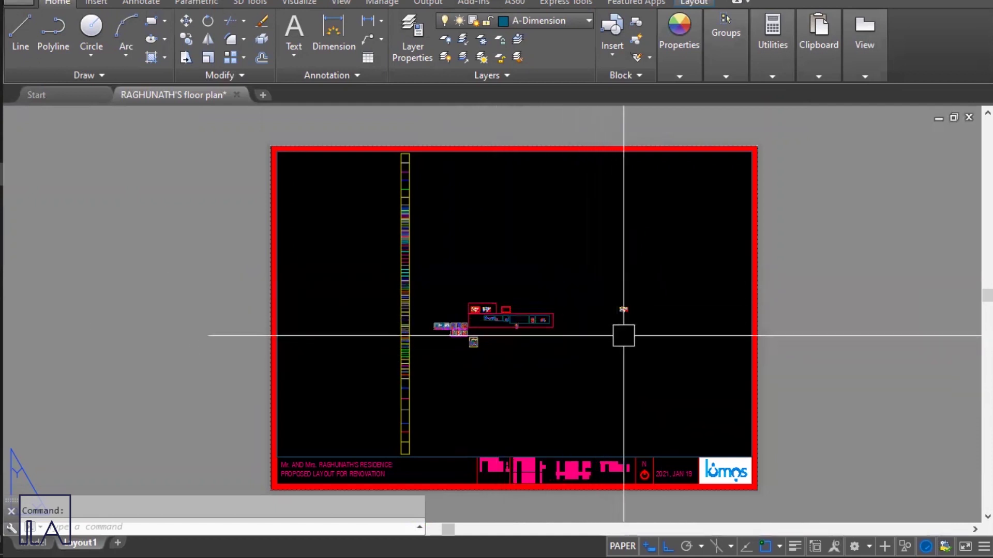
scroll(520, 284, down, 2)
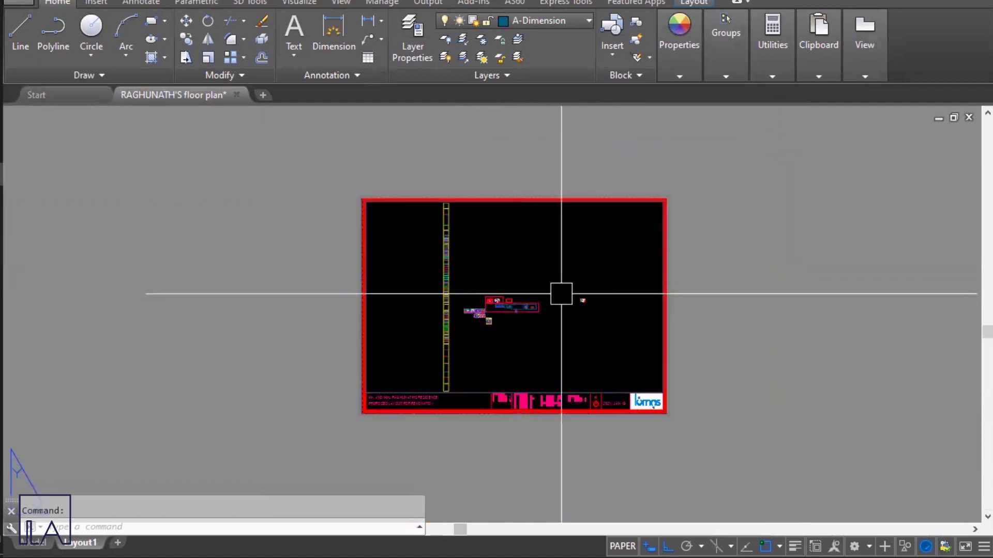
double_click(561, 294)
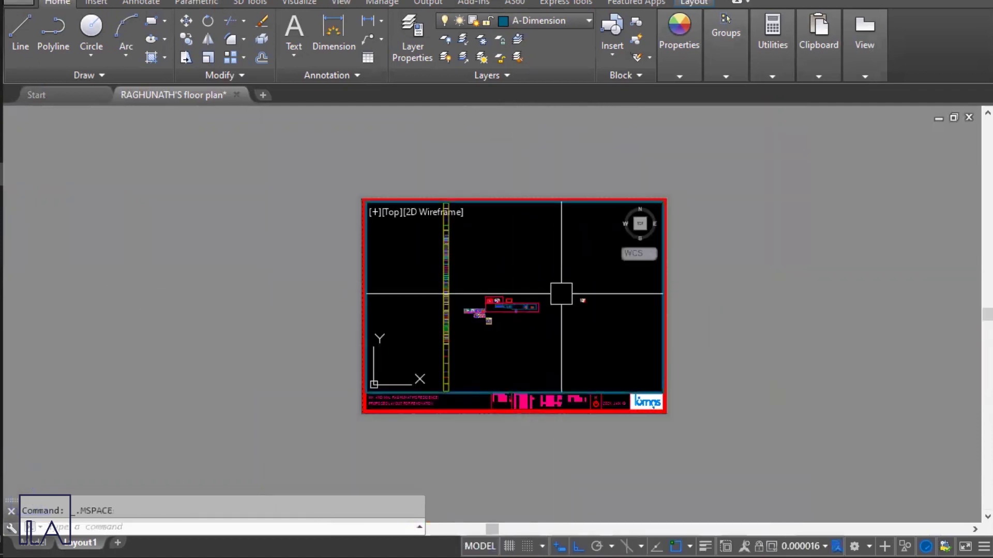
scroll(561, 294, up, 5)
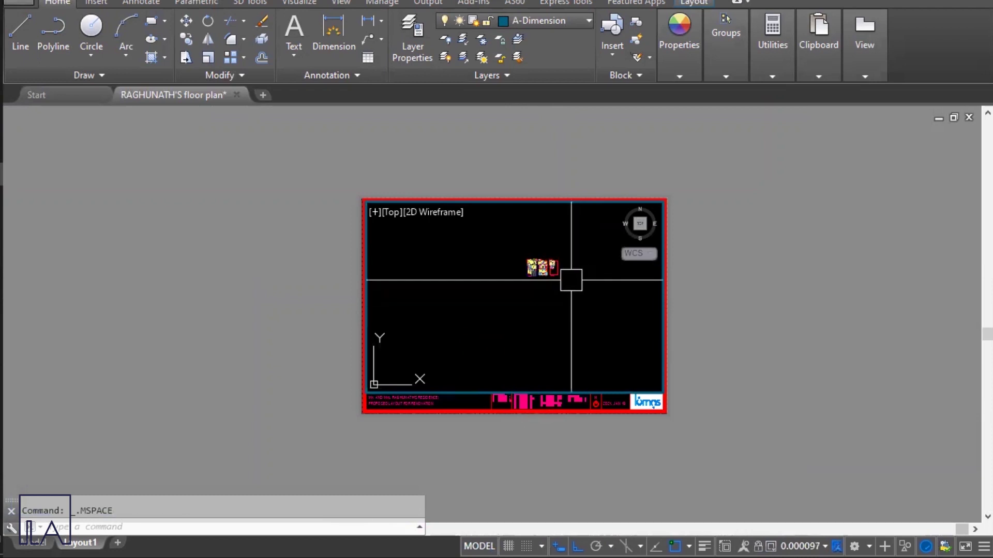
scroll(571, 280, up, 5)
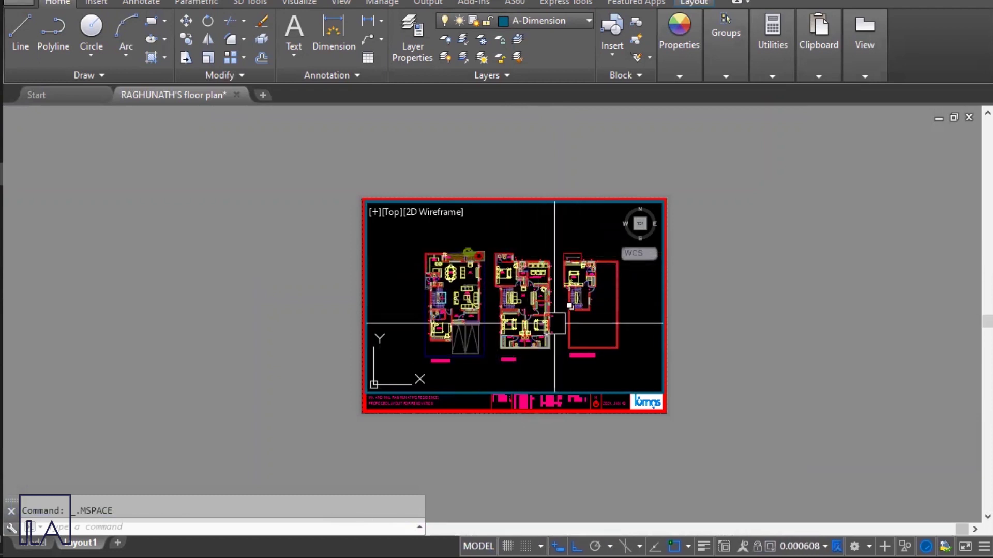
middle_drag(554, 323, 548, 317)
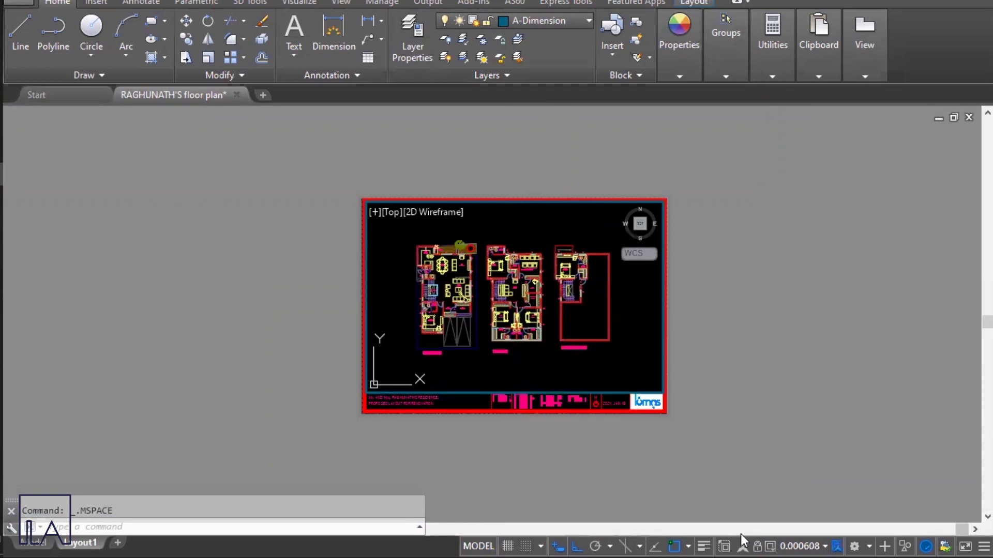
Step: Add a custom drawing scale named 1:1000, with 1 paper unit equal to 1000 drawing units
click(792, 534)
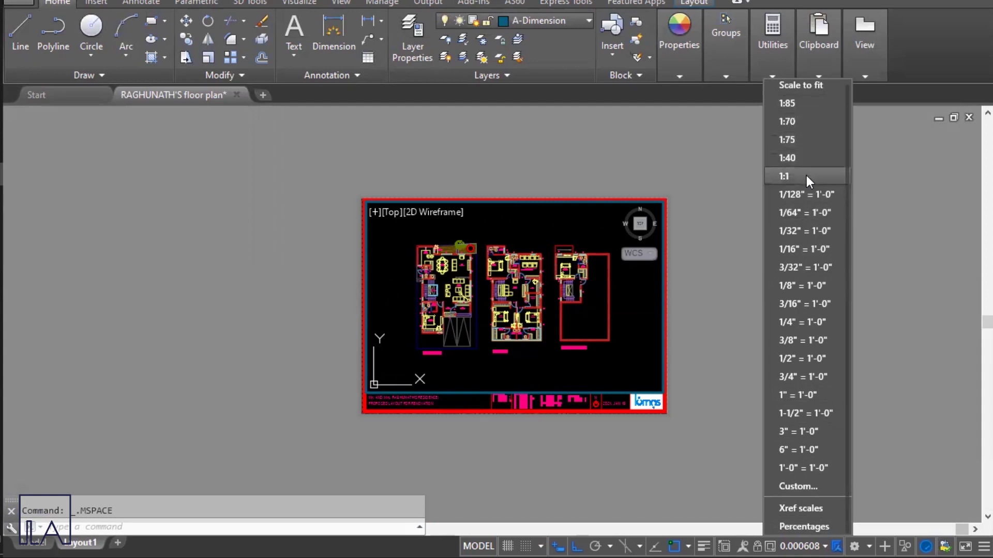
click(802, 485)
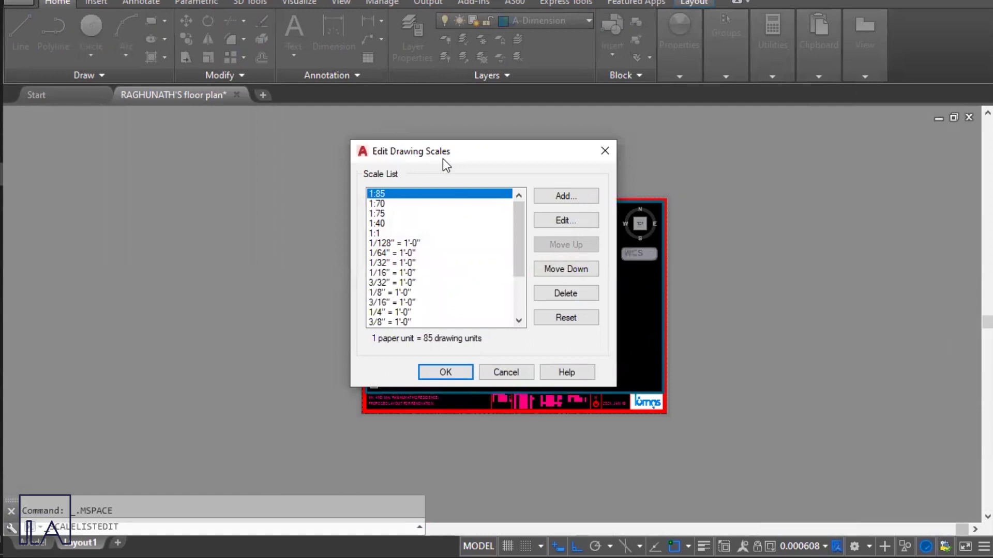
click(578, 194)
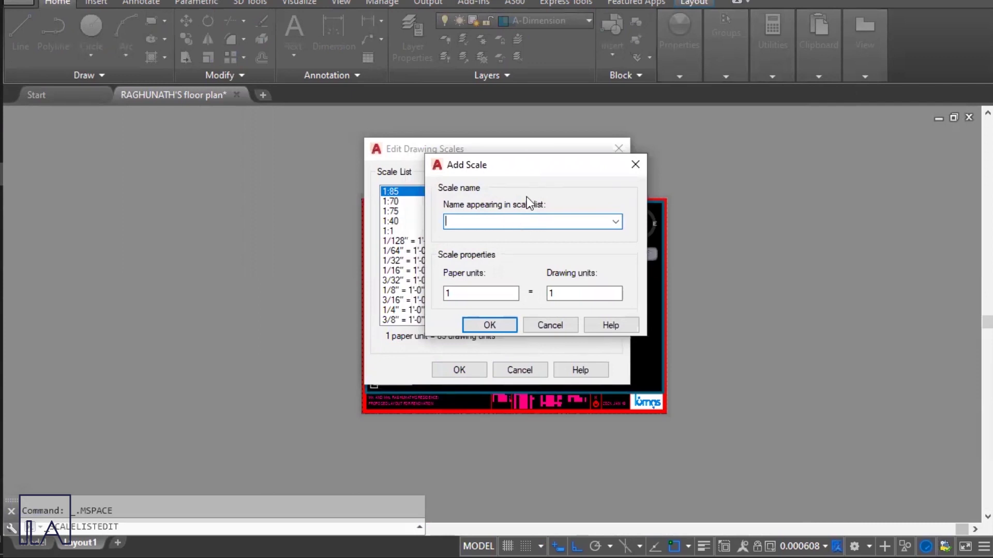
text(1.100)
key(BackSpace)
text(:1000)
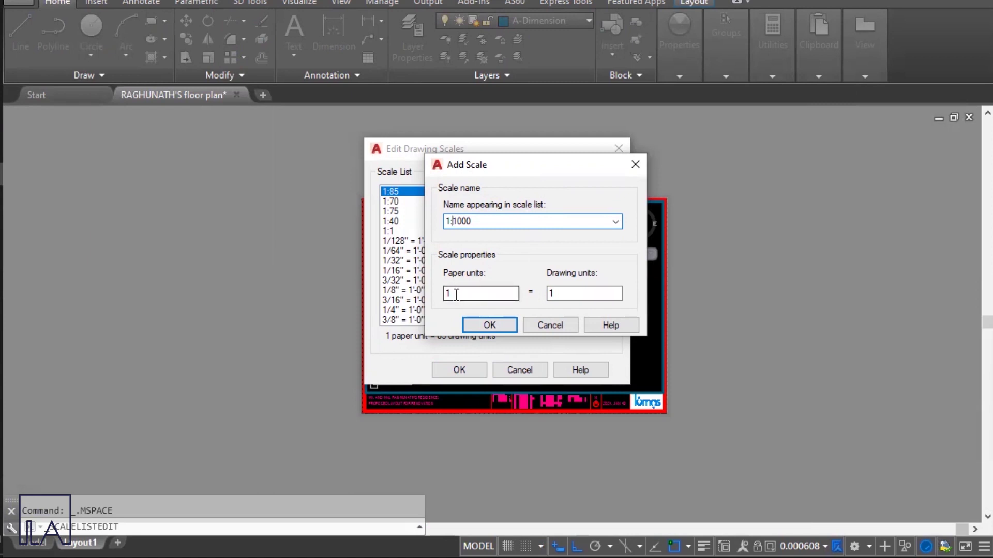
click(553, 293)
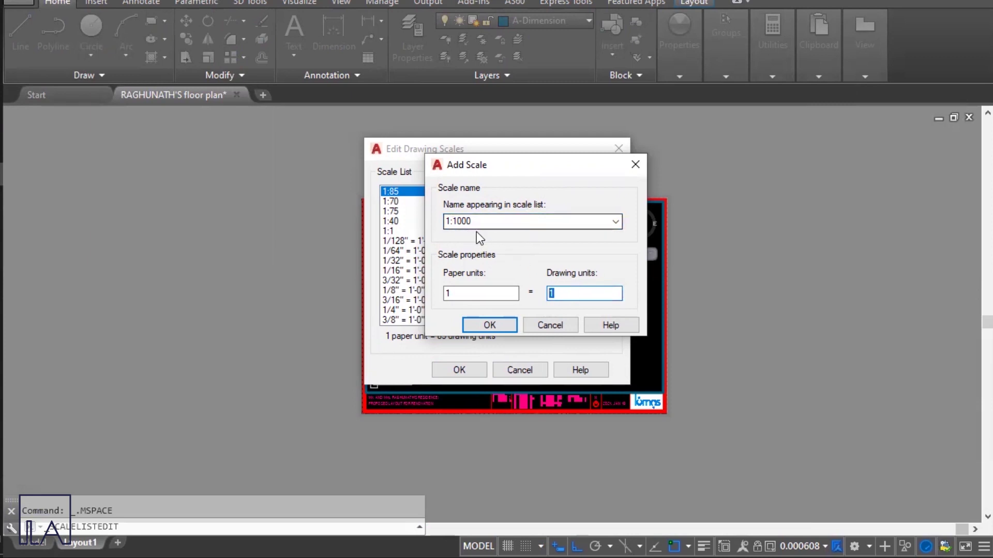
text(1000)
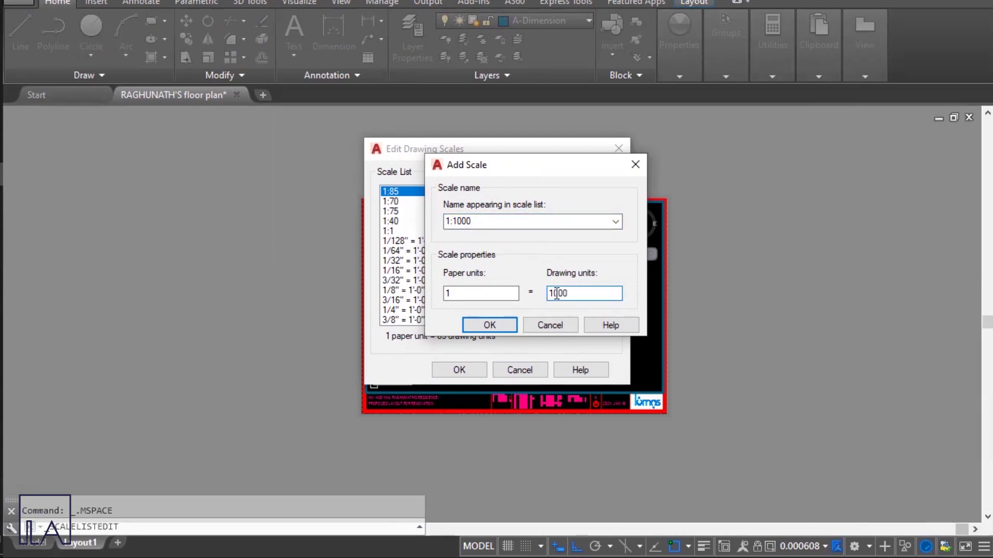
click(505, 324)
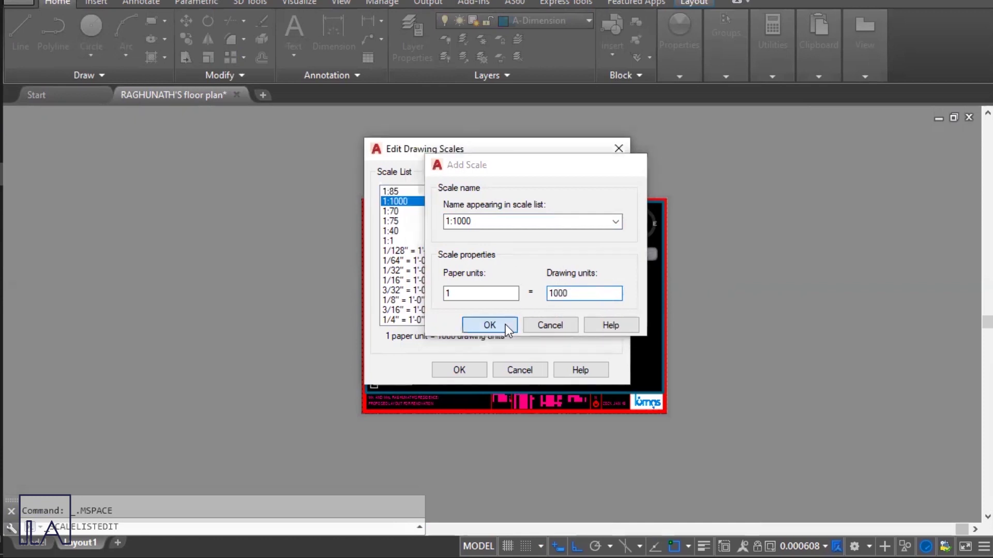
click(464, 368)
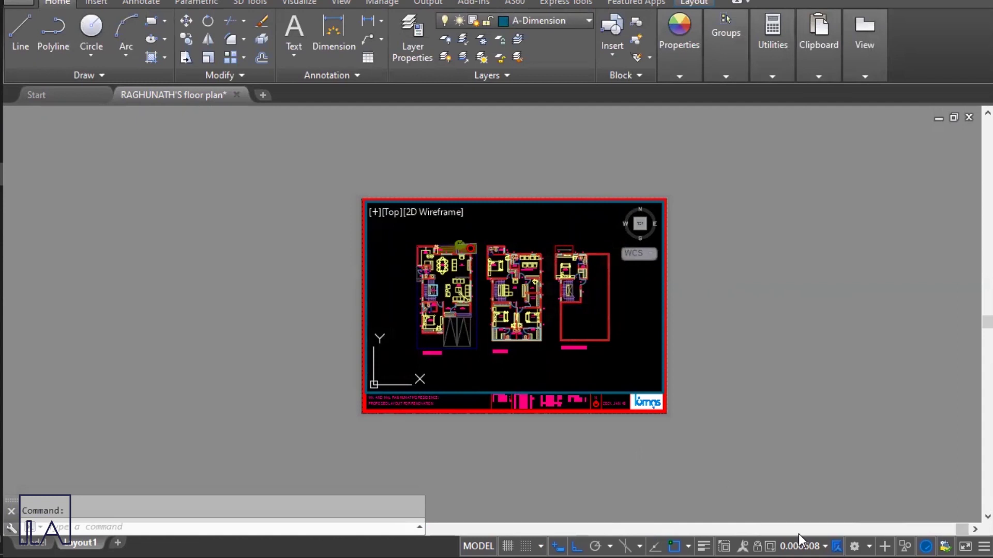
Step: Apply the 1:1000 scale to the viewport and reposition the plans so the ground and first floors fit fully inside
click(798, 536)
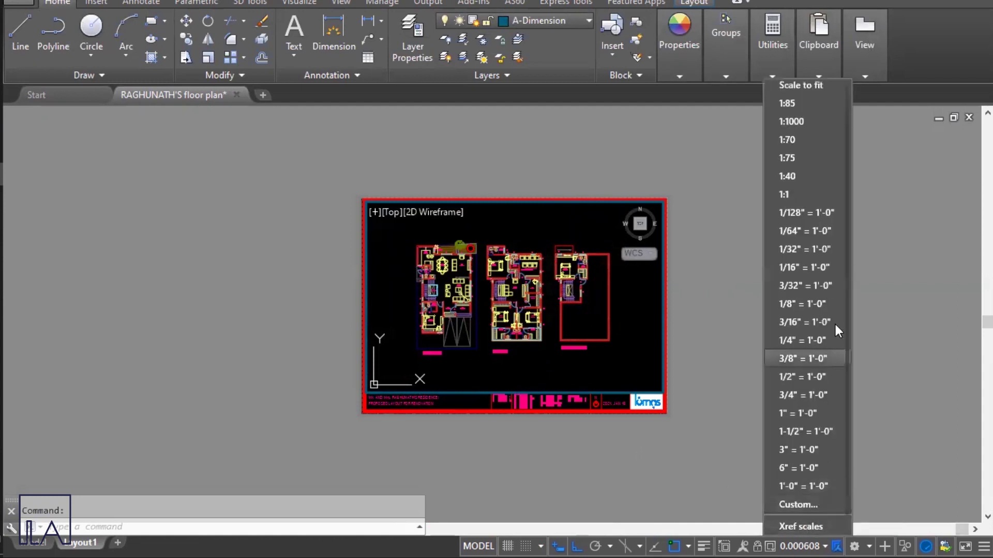
click(801, 124)
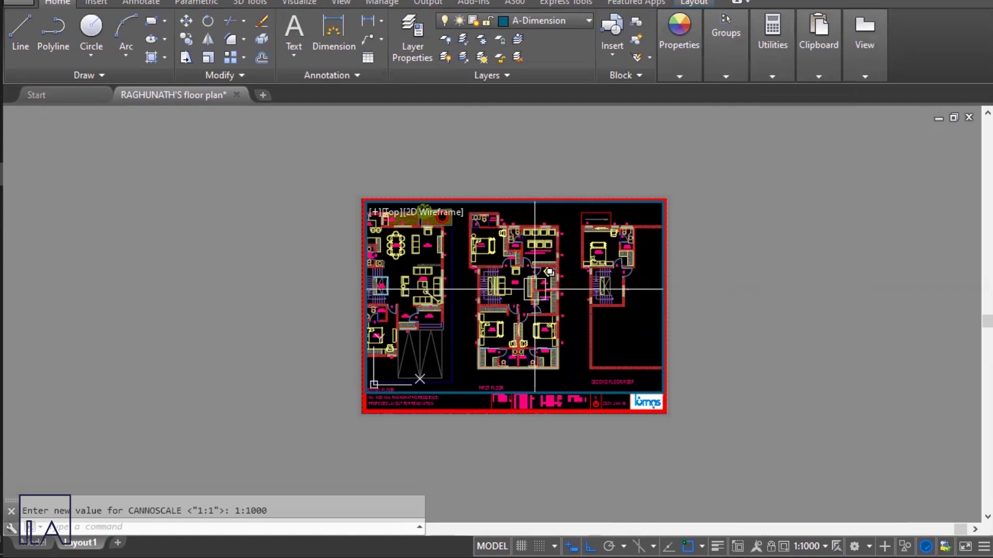
middle_drag(545, 270, 519, 277)
middle_drag(651, 327, 716, 320)
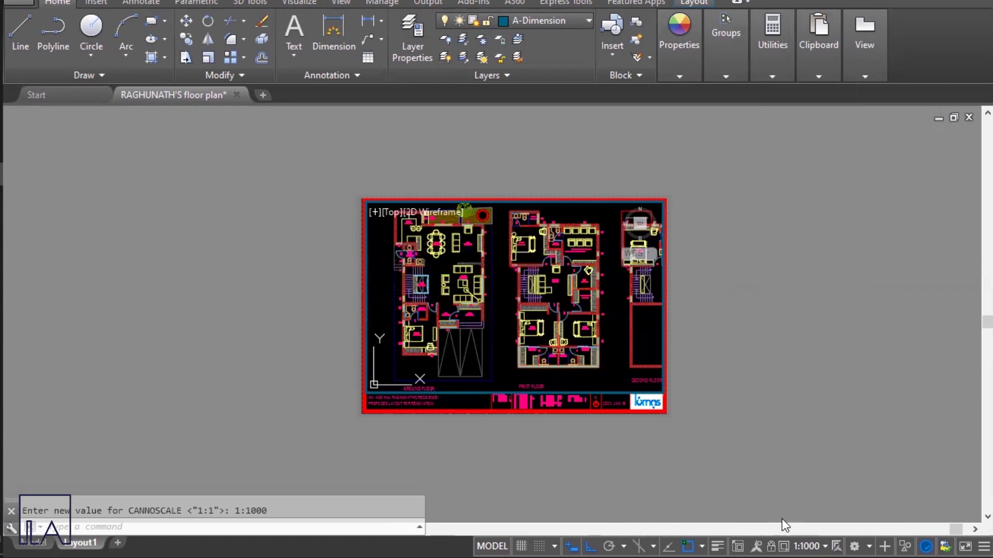
Step: Add a custom drawing scale named 1:1200, with 1 paper unit equal to 1200 drawing units
click(809, 538)
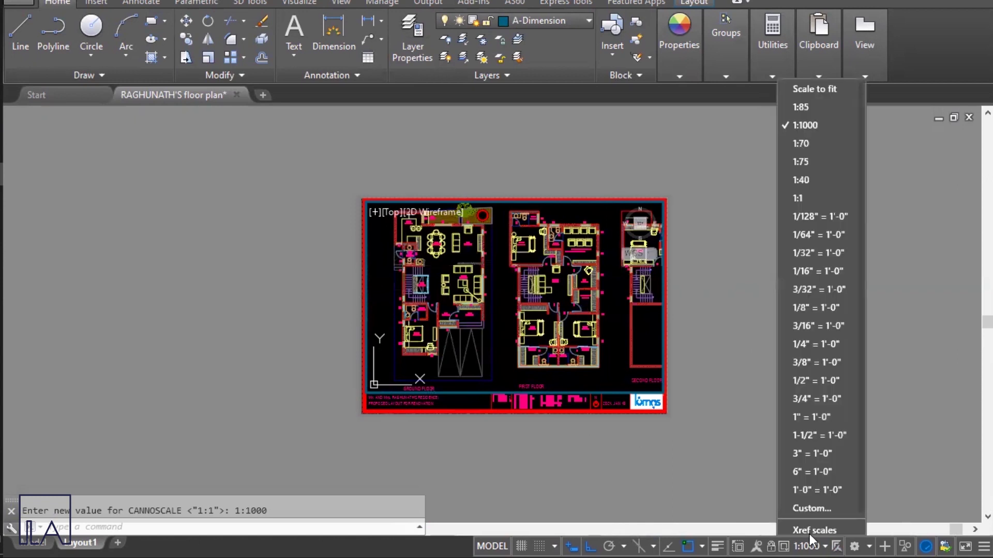
click(808, 509)
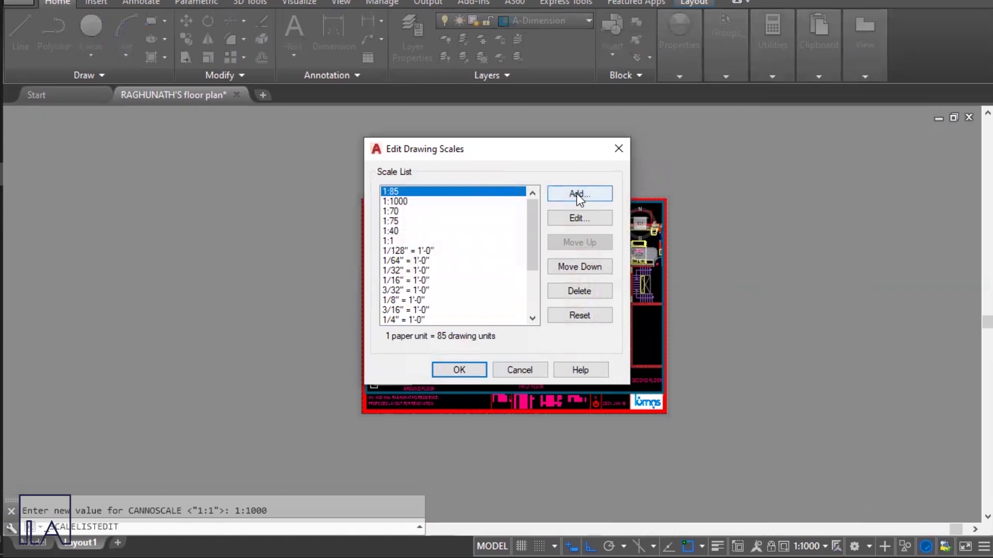
click(575, 193)
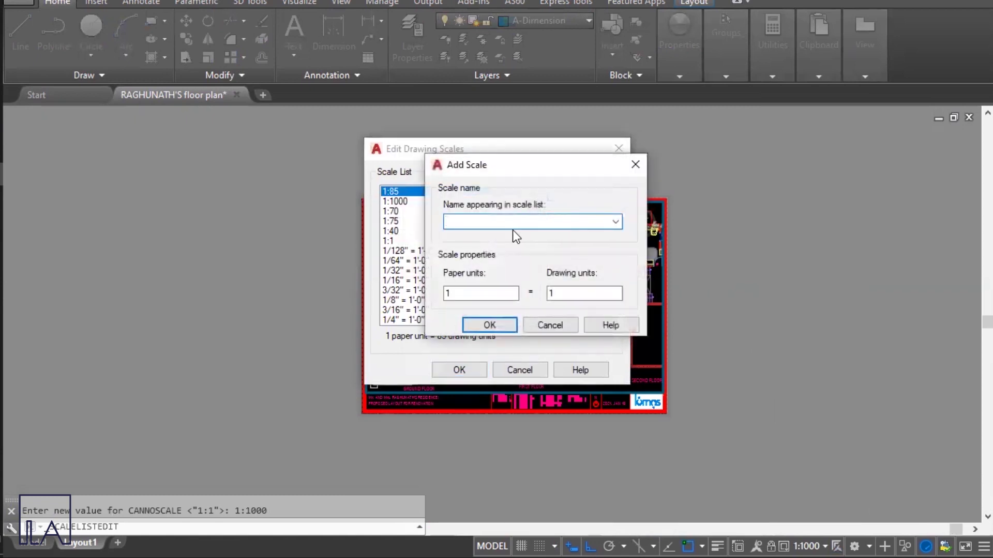
text(1:1200)
click(572, 293)
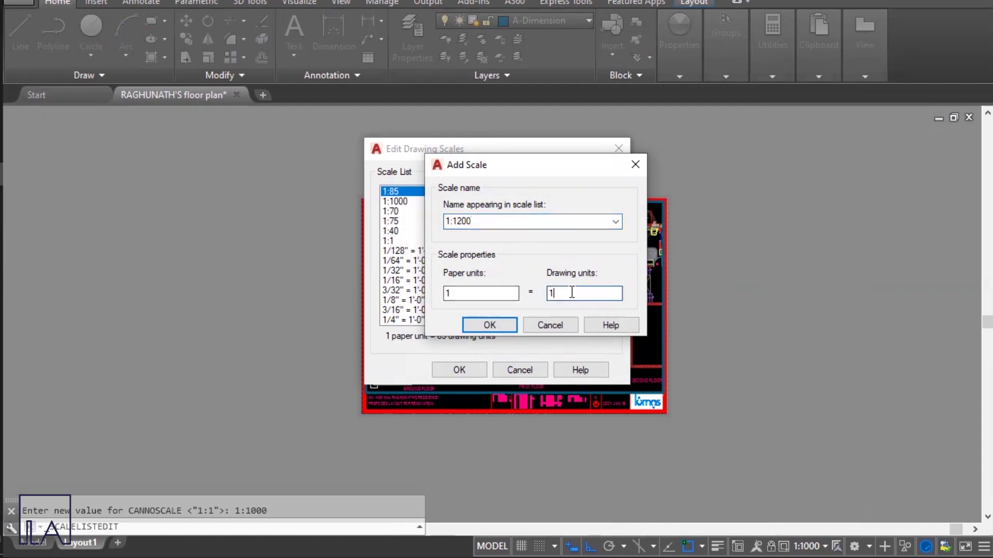
text(200)
click(488, 325)
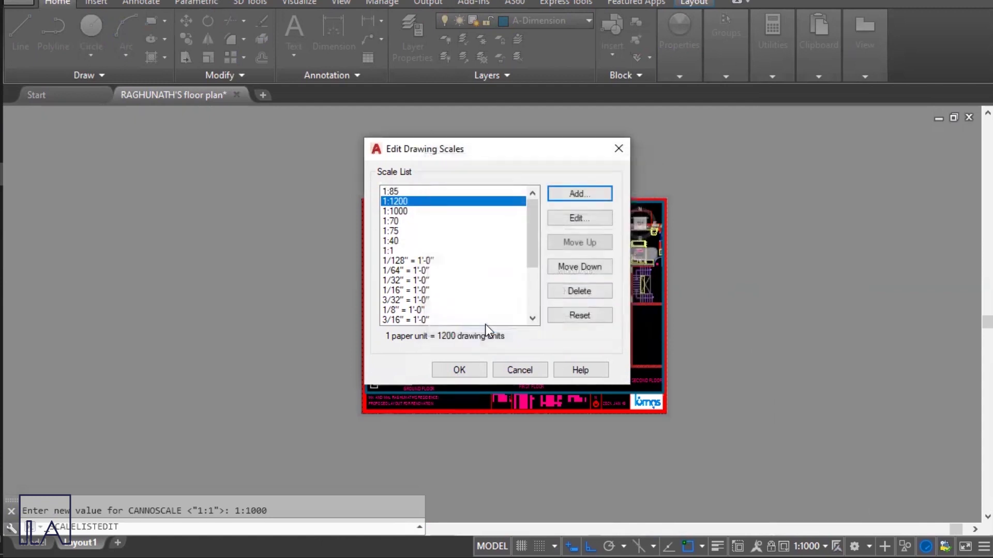
click(461, 369)
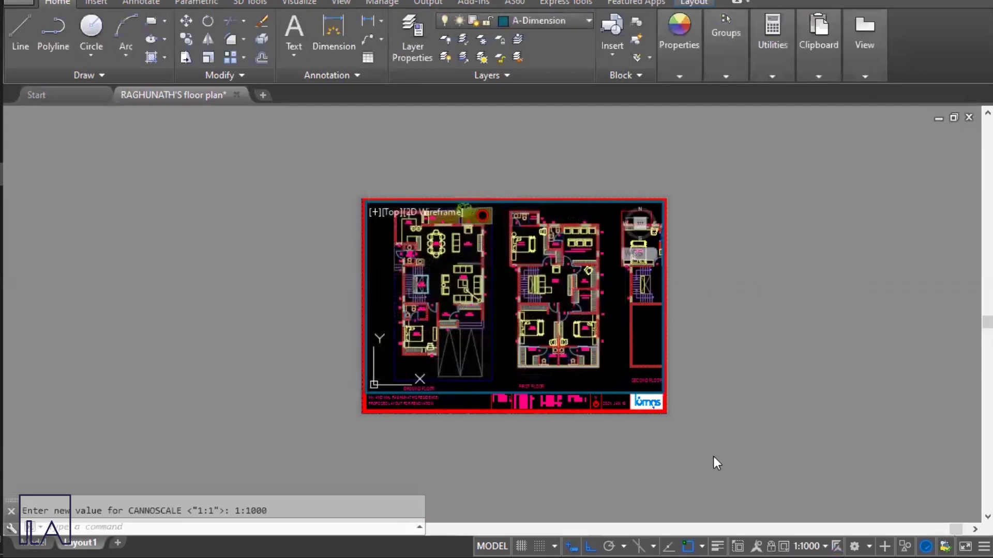
Step: Apply the 1:1200 scale to the viewport, reposition the view so all three floor plans fit inside, and return to paper space
click(812, 546)
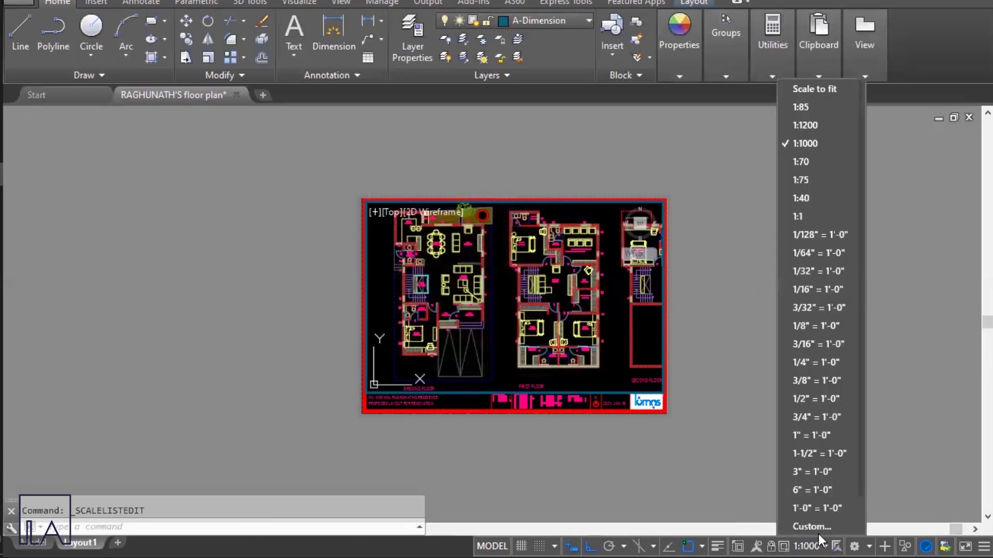
click(823, 125)
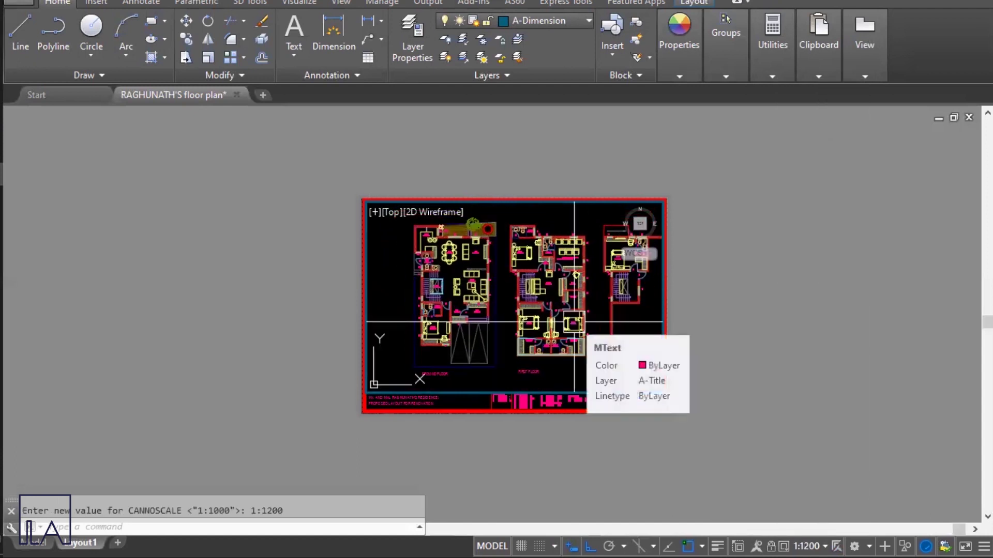
mouse_move(574, 322)
middle_down()
mouse_move(543, 325)
mouse_move(559, 340)
mouse_move(539, 340)
middle_up()
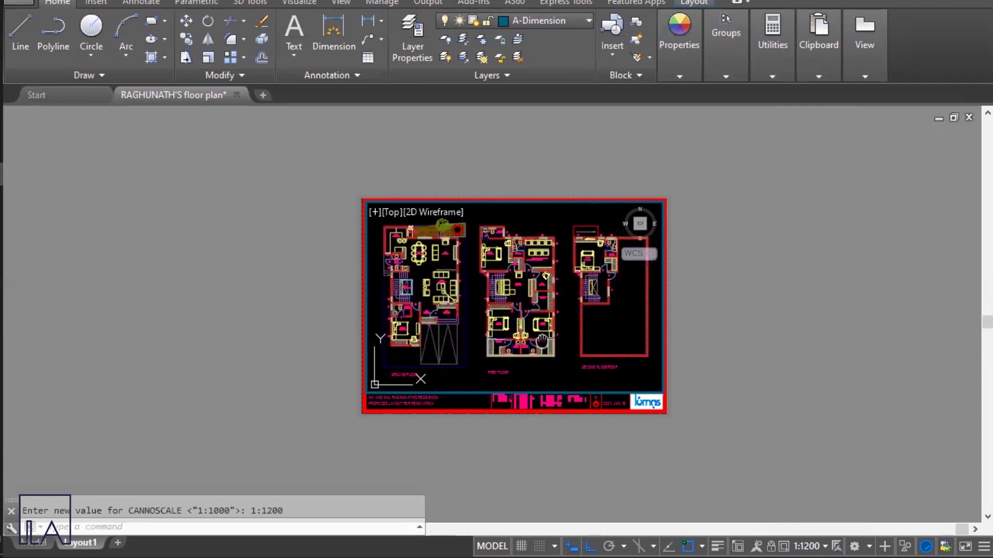
double_click(696, 223)
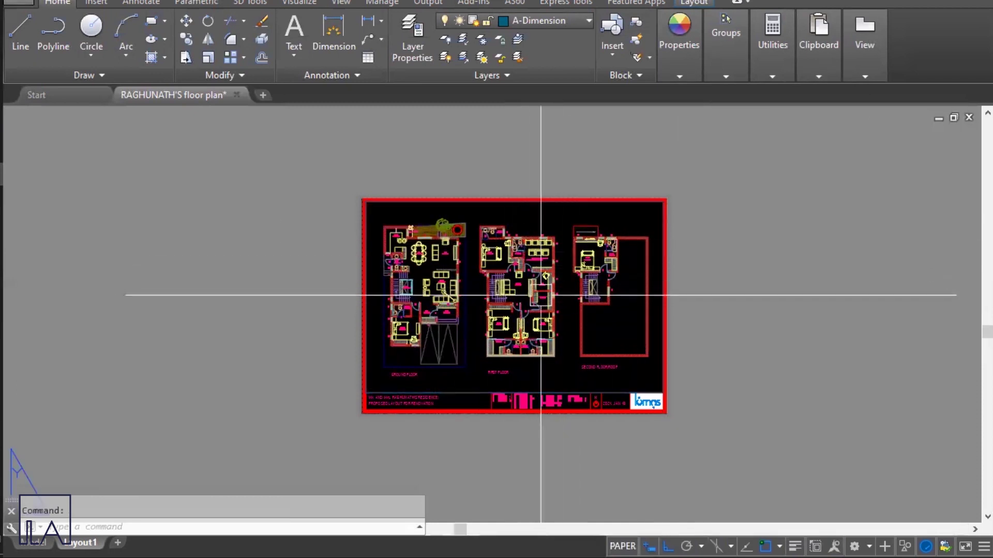
scroll(537, 325, up, 2)
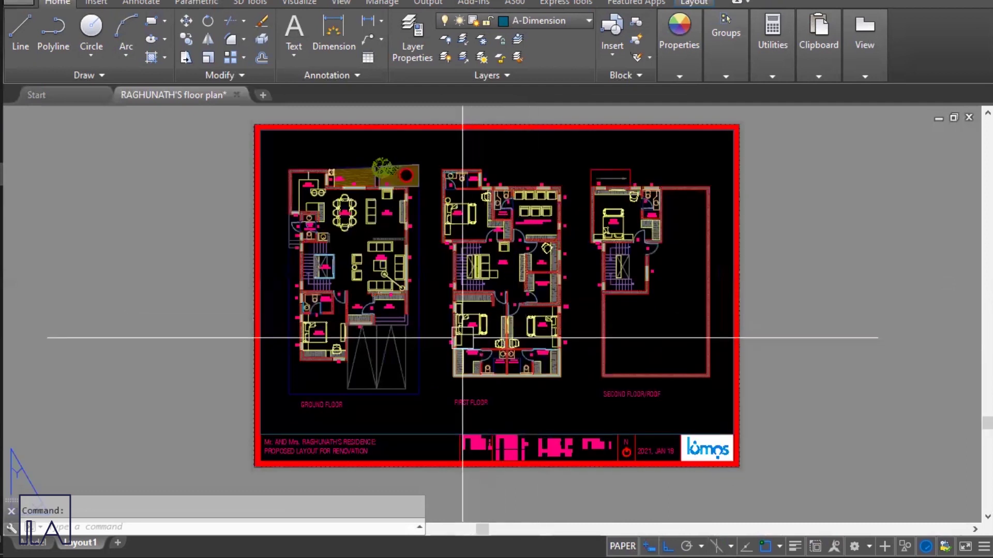
scroll(462, 337, down, 2)
Step: Reactivate the viewport, zoom out inside it, restore the 1:1200 scale, recentre the three floor plans and lock the viewport
double_click(465, 312)
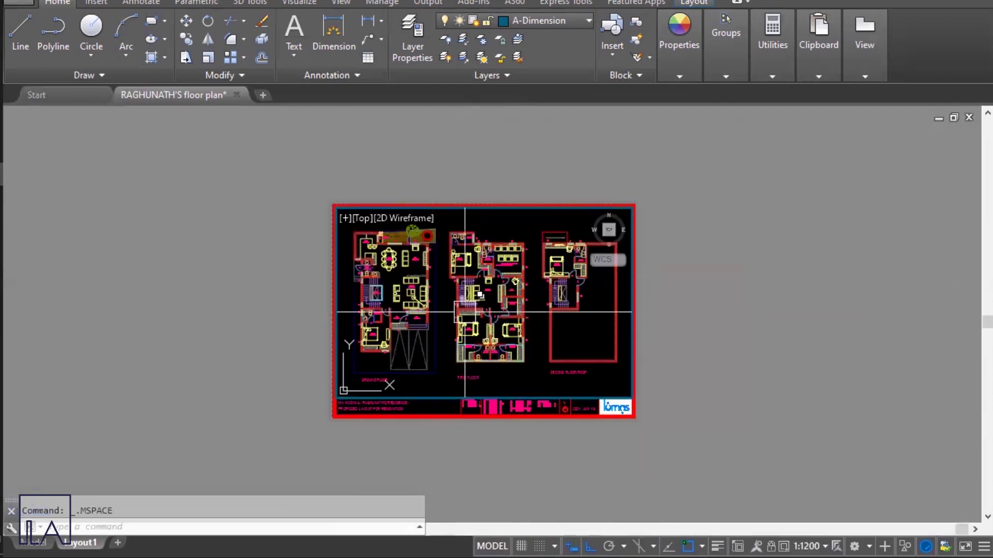
scroll(468, 312, down, 2)
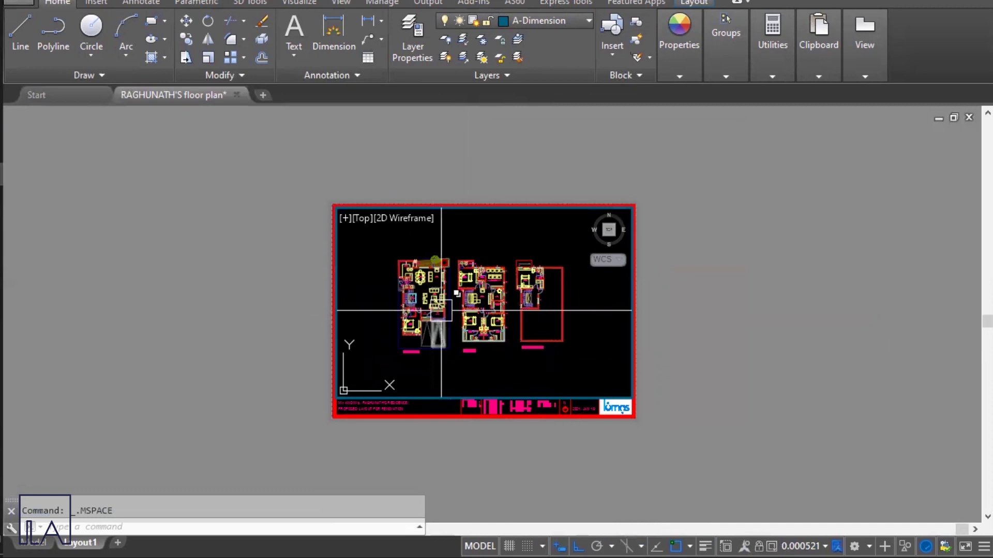
scroll(550, 392, down, 2)
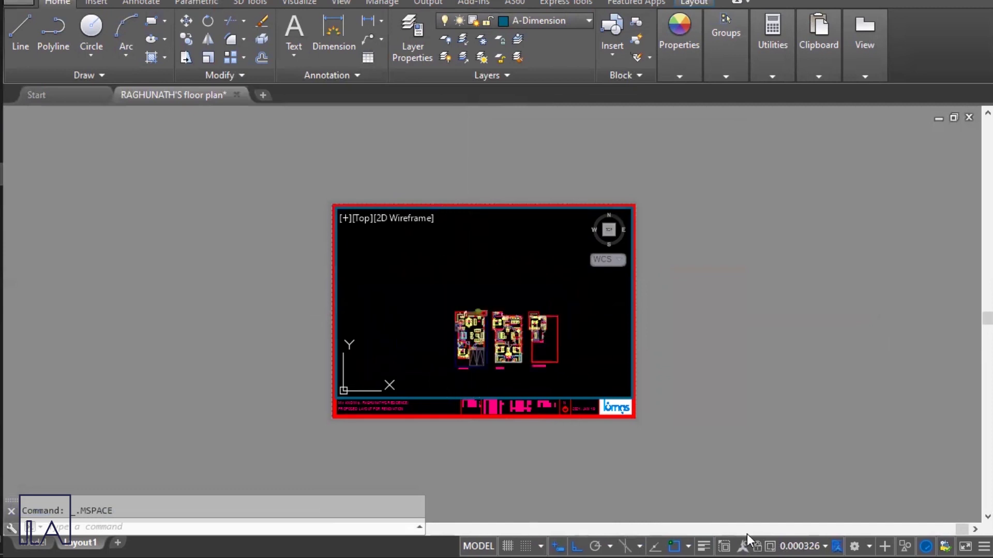
click(803, 534)
click(794, 120)
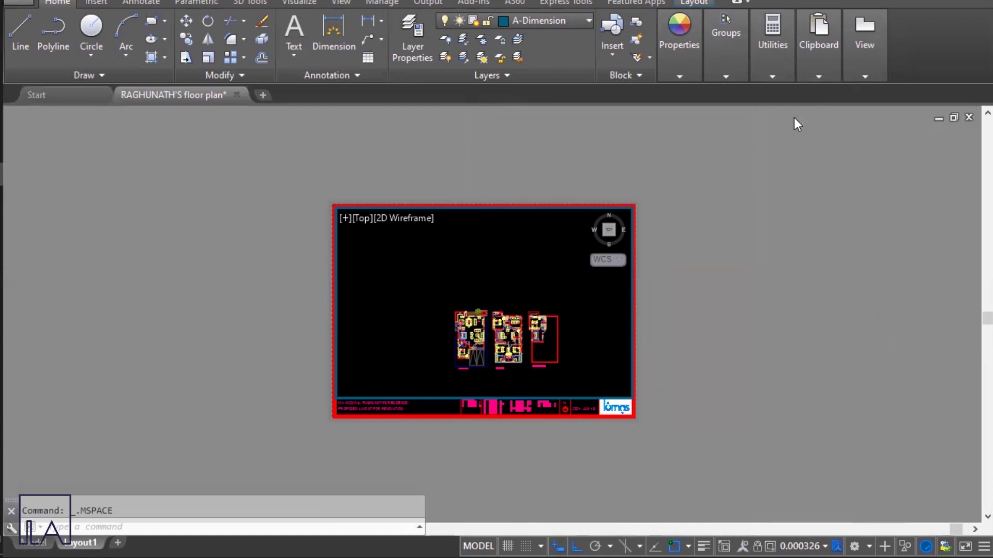
middle_drag(557, 326, 500, 242)
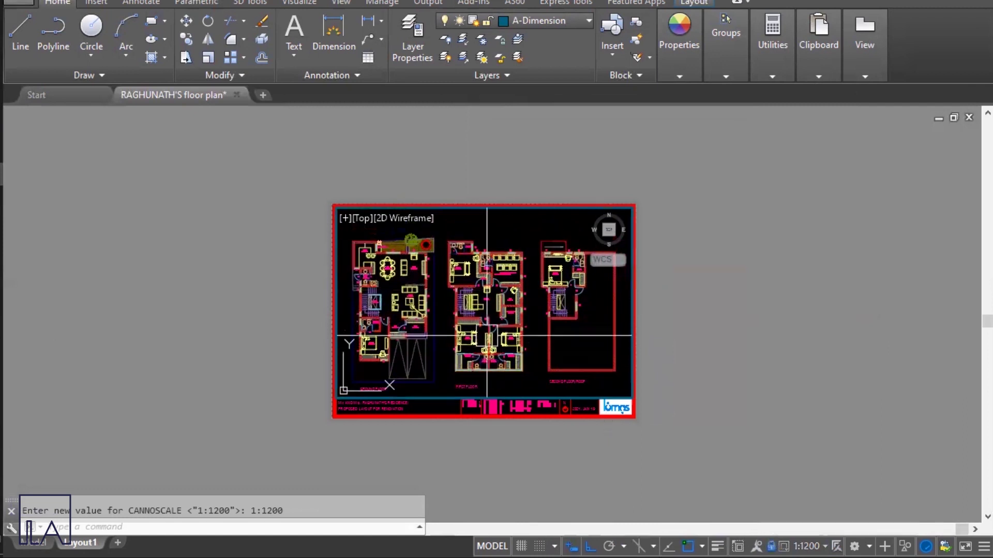
Step: Test the viewport lock by zooming in and out over the plans, and return to paper space
scroll(524, 307, up, 2)
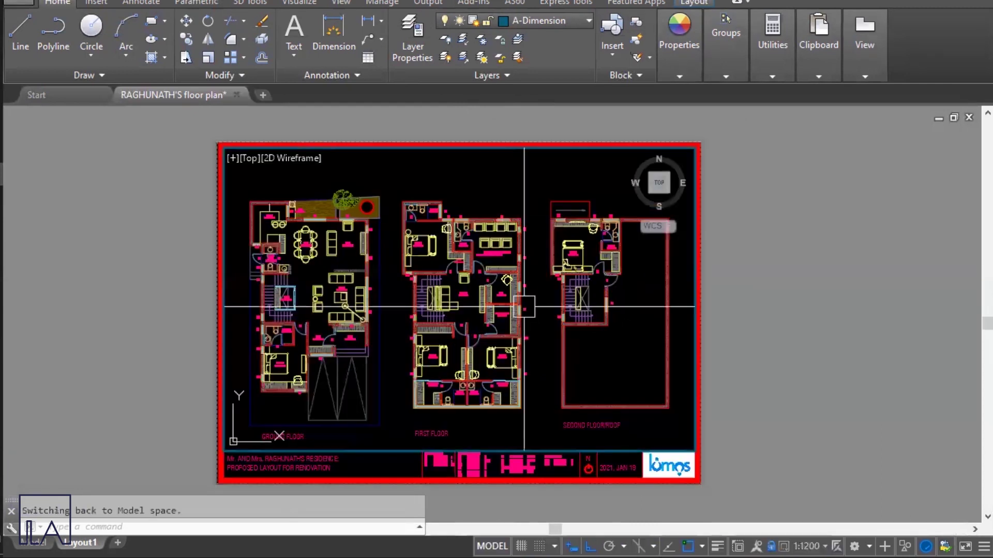
scroll(524, 307, down, 2)
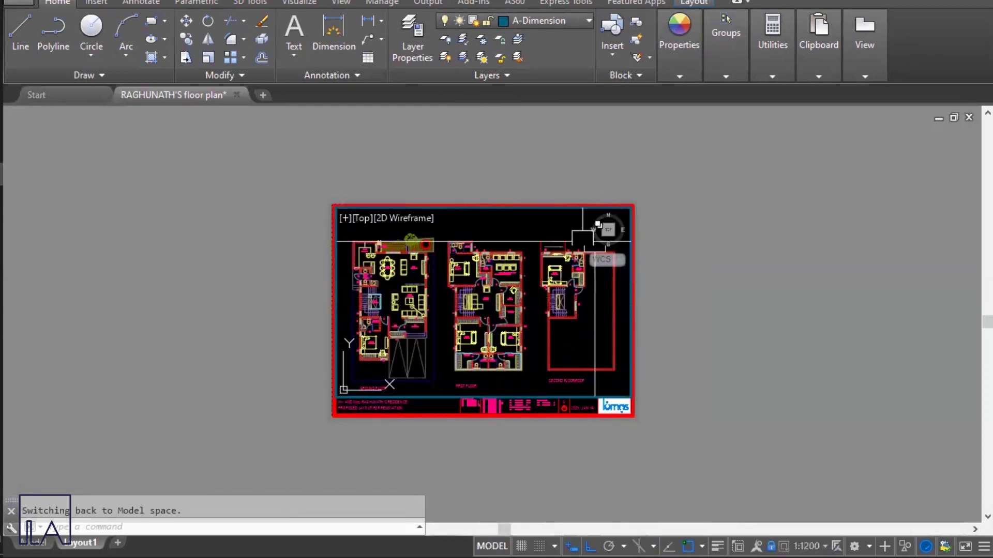
double_click(678, 263)
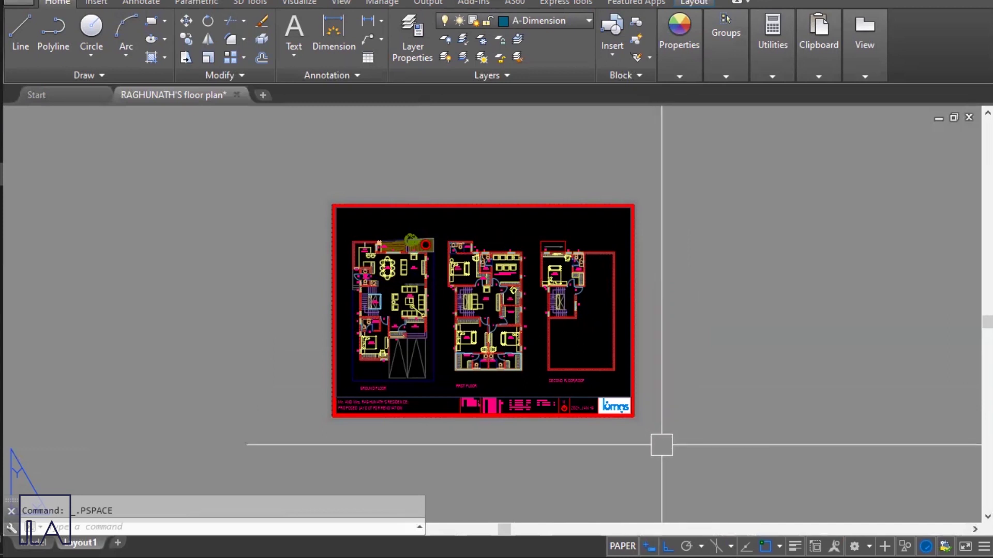
click(662, 442)
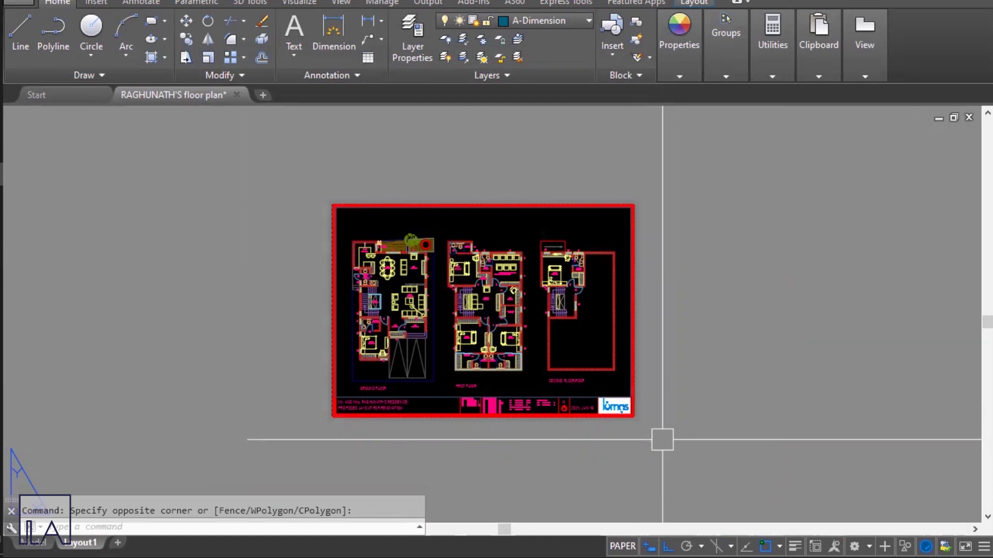
Step: Open the plot settings for Layout1, keep the lomos.ctb plot style table and enable plot transparency
key(ctrl+p)
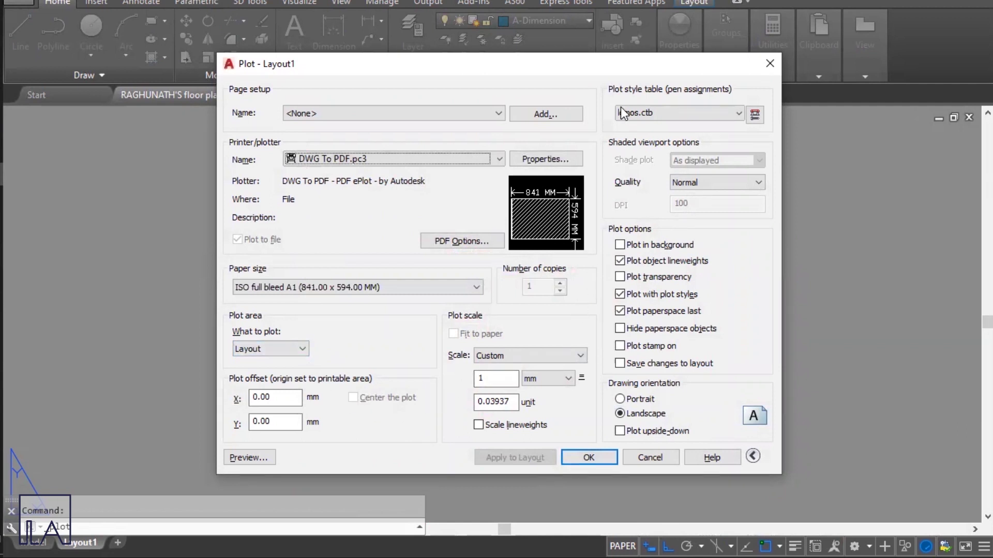
click(672, 117)
click(671, 116)
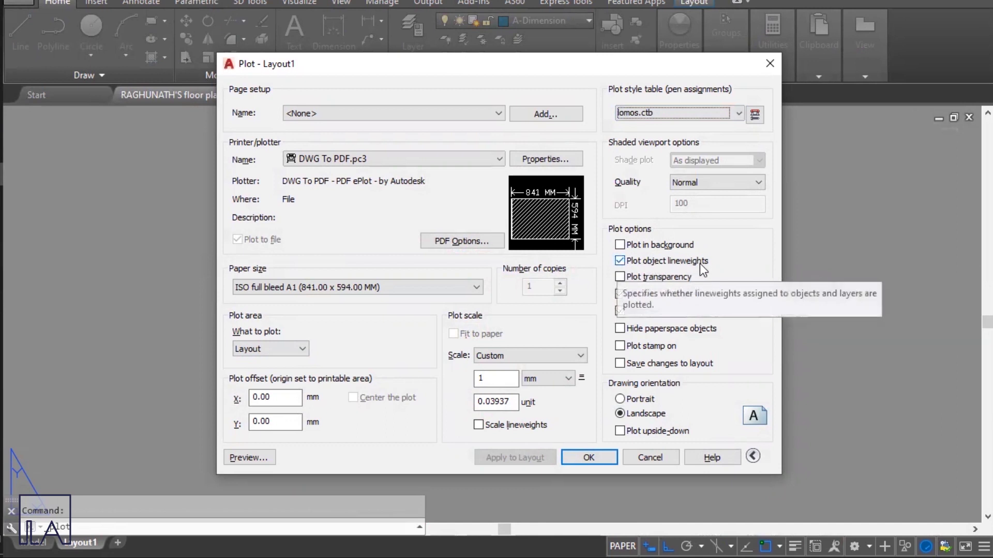
click(619, 278)
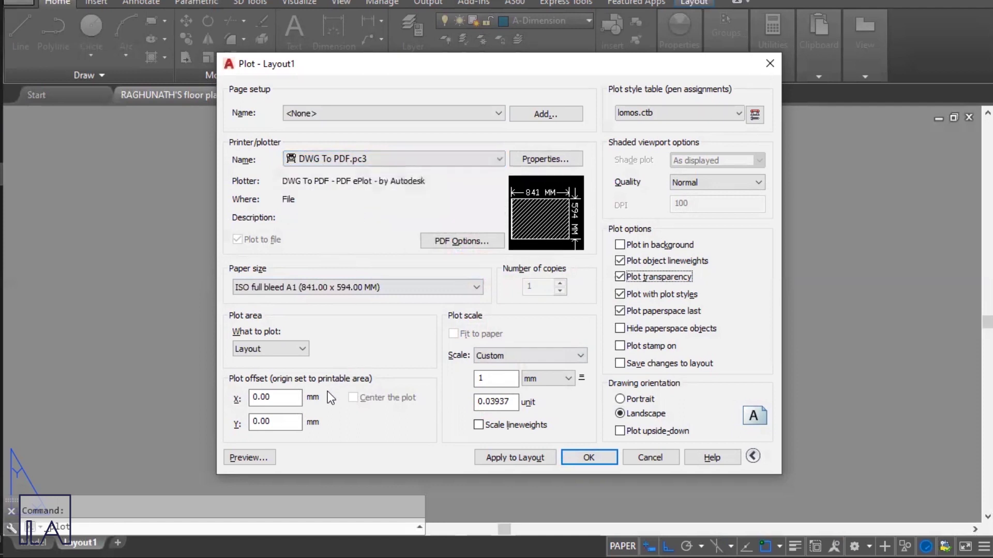
Step: Preview the Layout1 plot and inspect the room labels, hatches and title strip up close
click(260, 458)
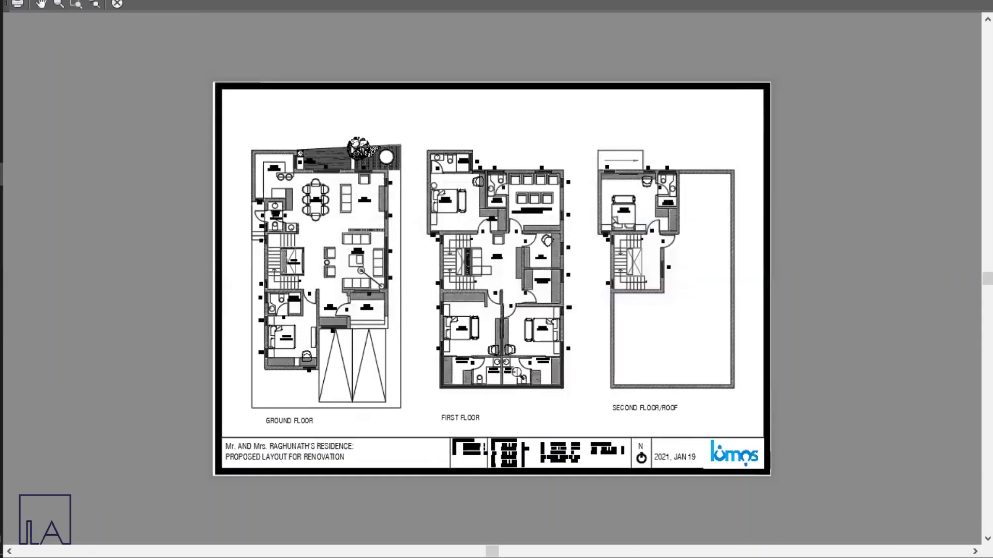
scroll(602, 351, up, 3)
scroll(375, 181, up, 3)
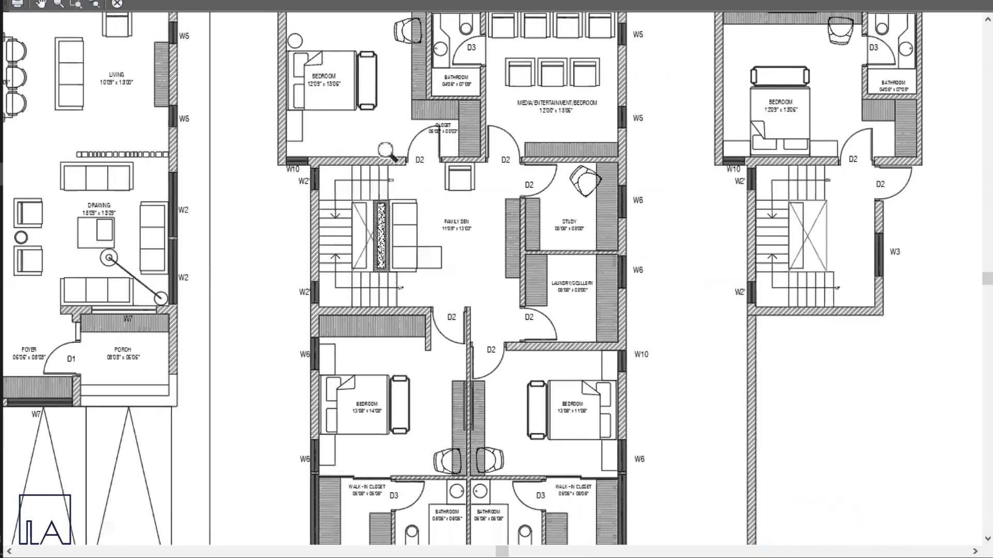
scroll(501, 186, down, 3)
scroll(507, 203, down, 5)
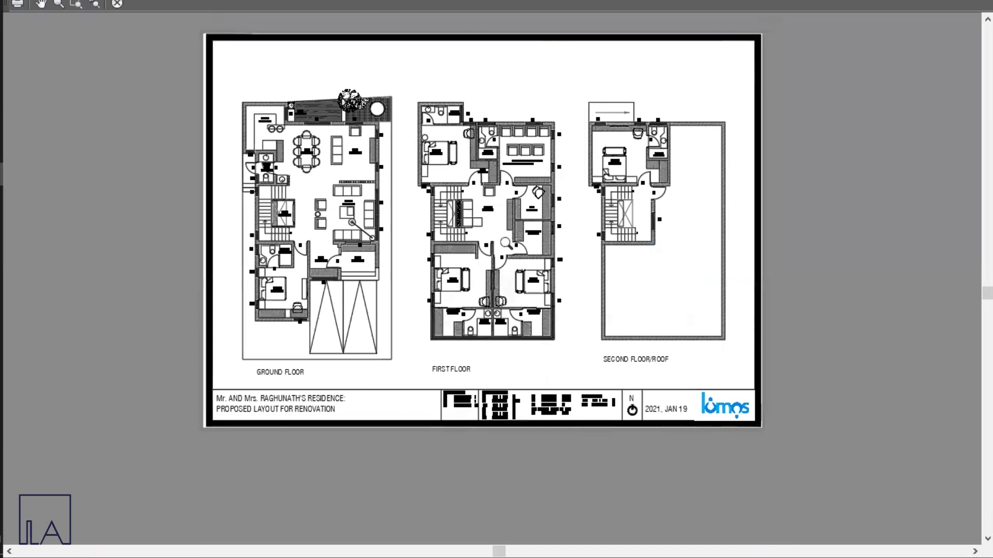
key(Escape)
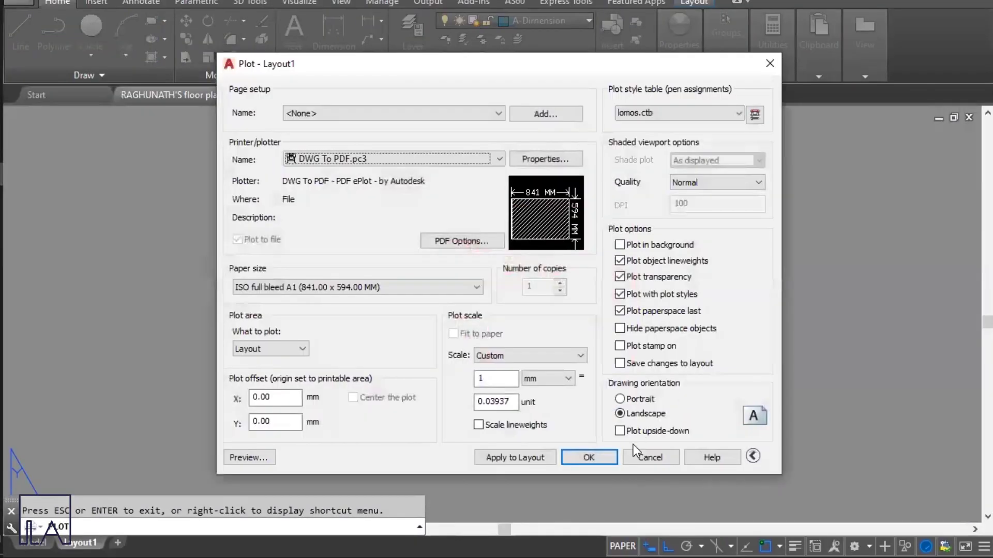
Step: Plot Layout1 to a PDF file saved on the Desktop under the suggested file name
click(601, 461)
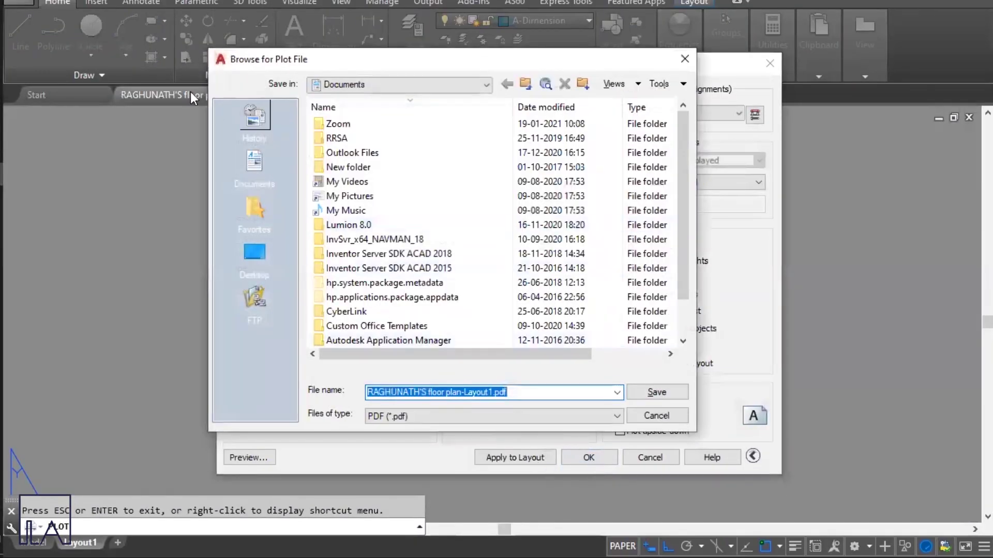
click(266, 250)
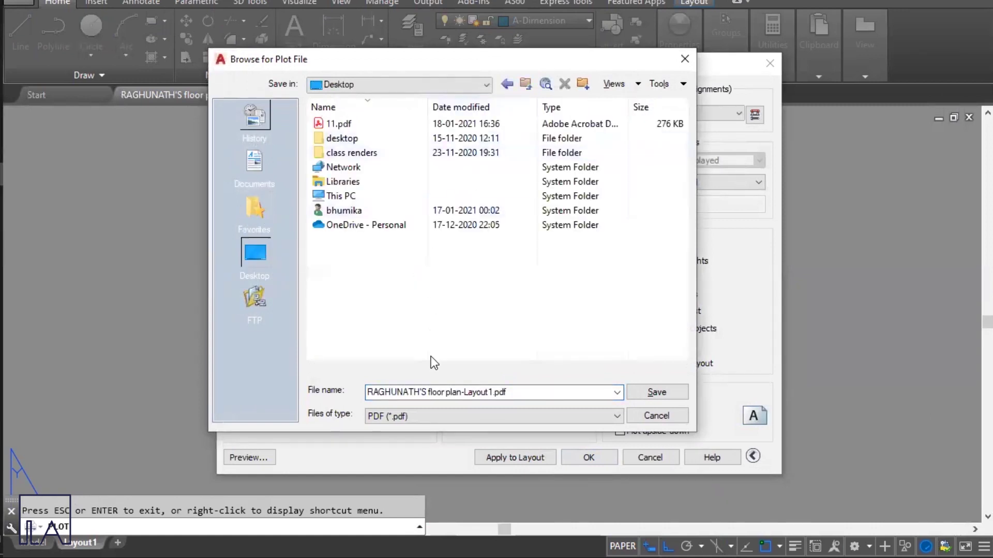
click(646, 394)
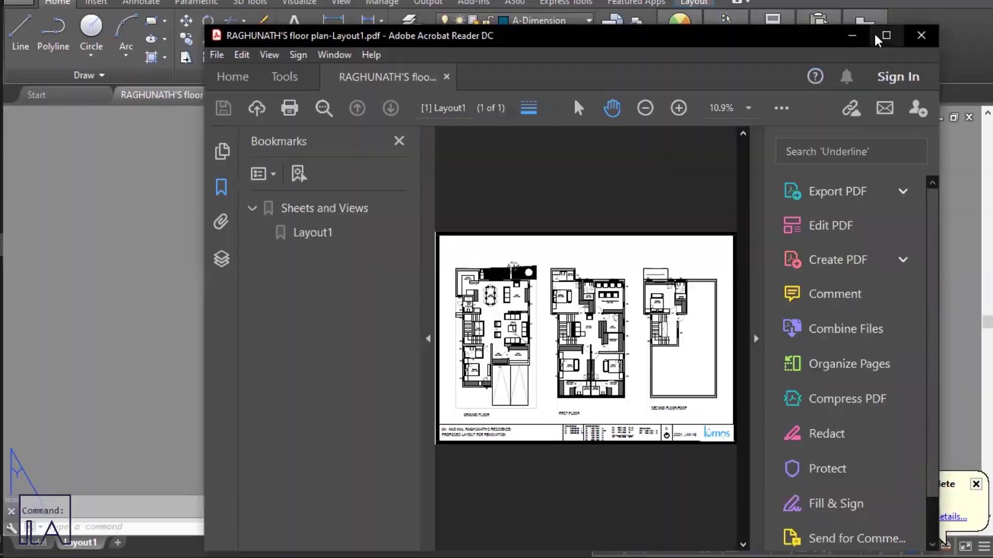
Step: Examine the plotted PDF sheet in a maximized Adobe Acrobat Reader window, checking the floor plans up close
click(886, 35)
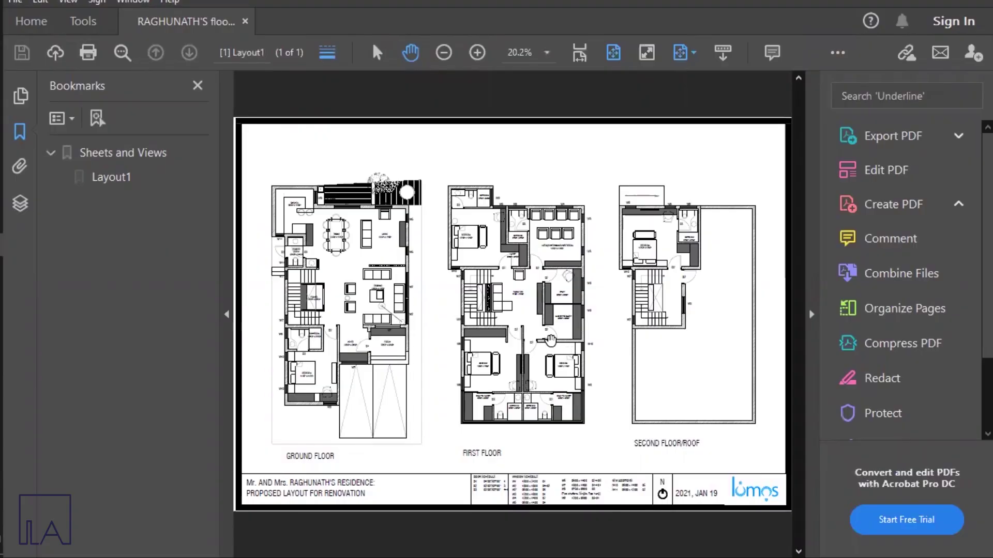
ctrl+scroll(577, 346, up, 2)
ctrl+scroll(577, 346, down, 2)
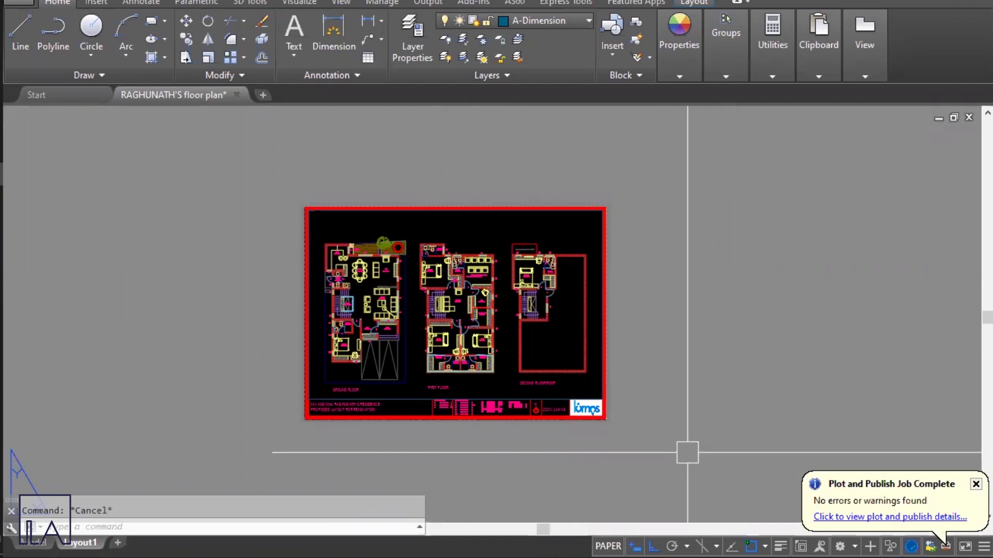
Step: Return to the AutoCAD layout, reopen its plot settings and review the available plotters, leaving DWG To PDF.pc3 selected
click(687, 452)
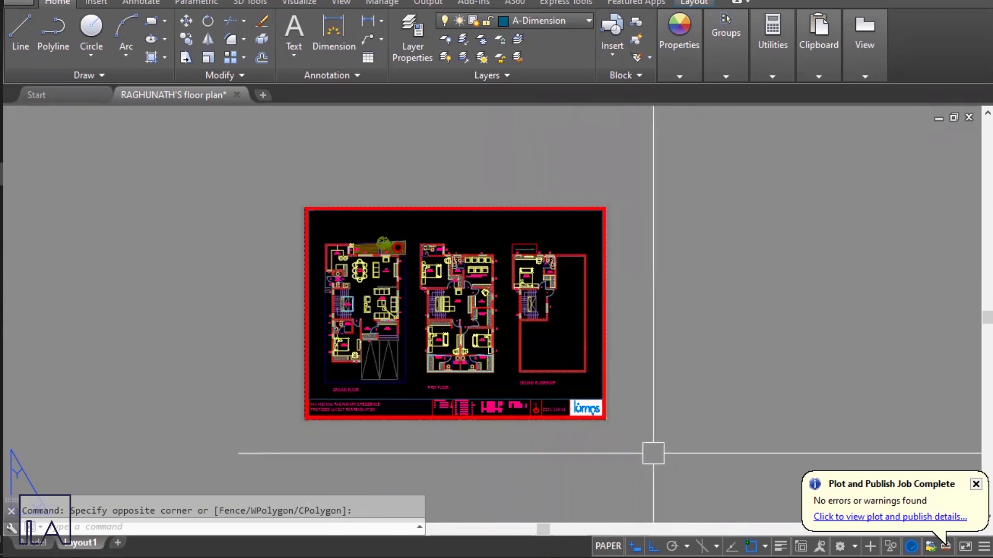
key(ctrl+p)
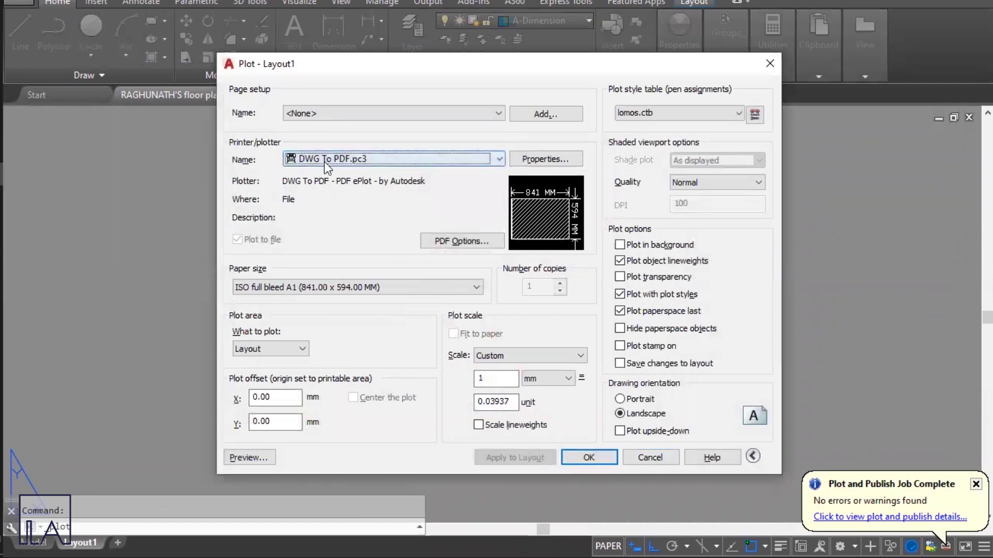
click(344, 160)
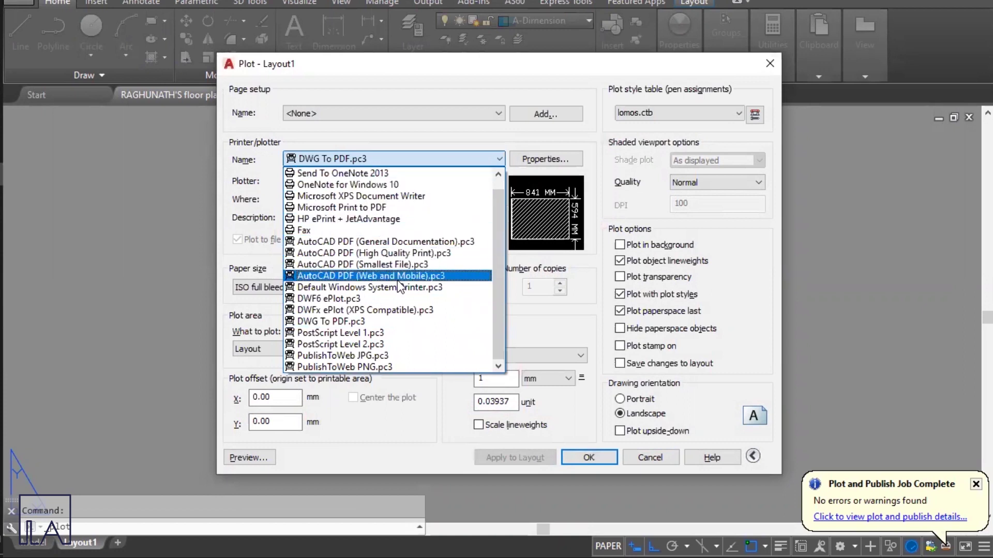
click(404, 430)
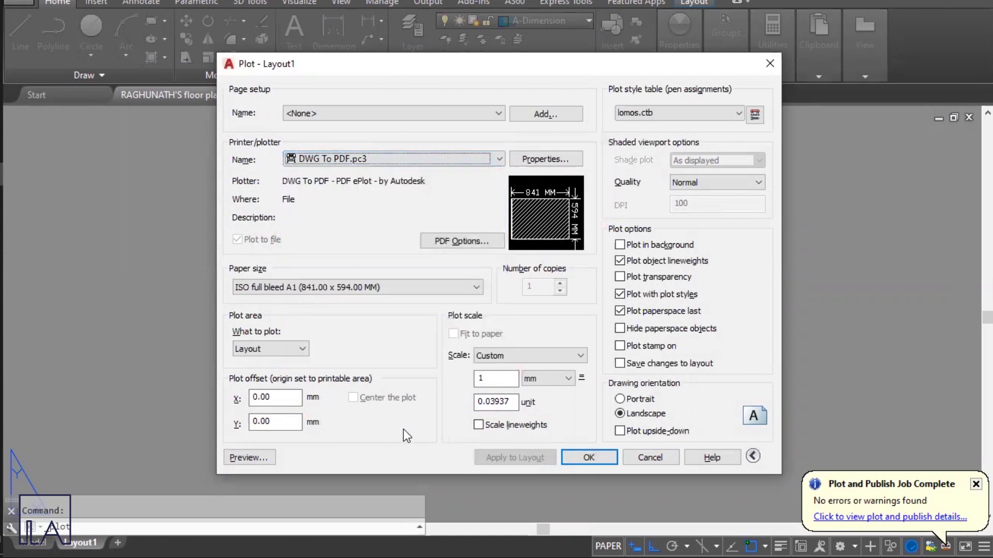